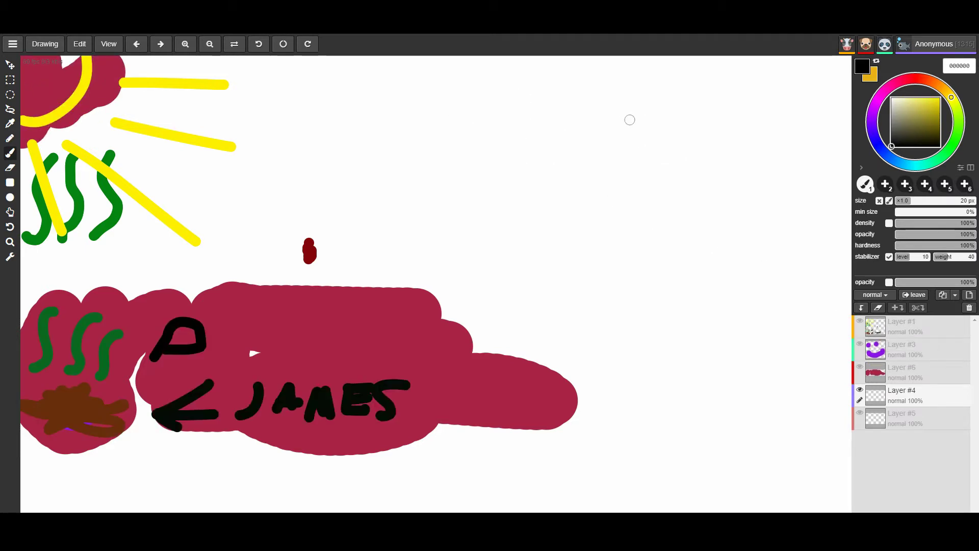
Draw the black figure's round head, shoulders and two outstretched arms
{"action": "left_click_drag", "start_coordinate": [612, 120], "coordinate": [620, 111]}
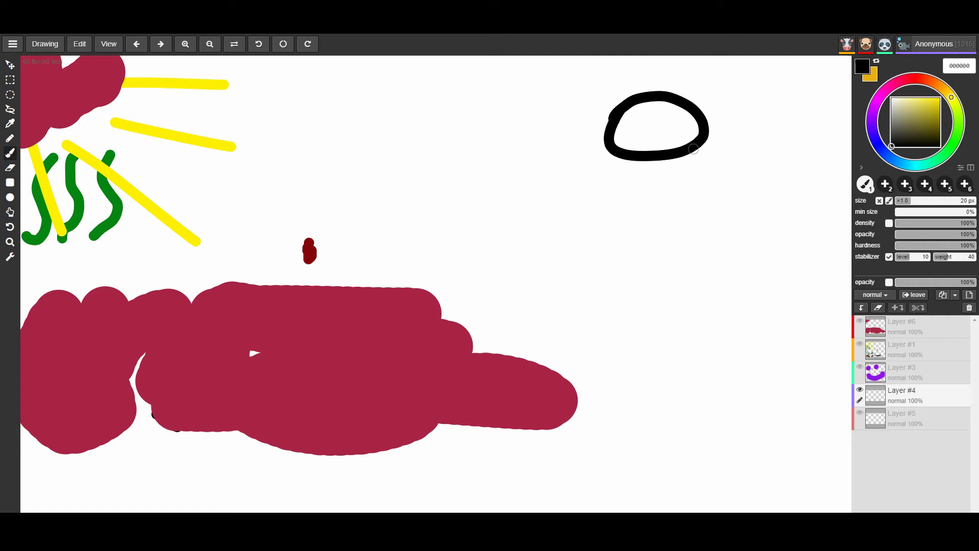
{"action": "left_click_drag", "start_coordinate": [694, 149], "coordinate": [712, 203]}
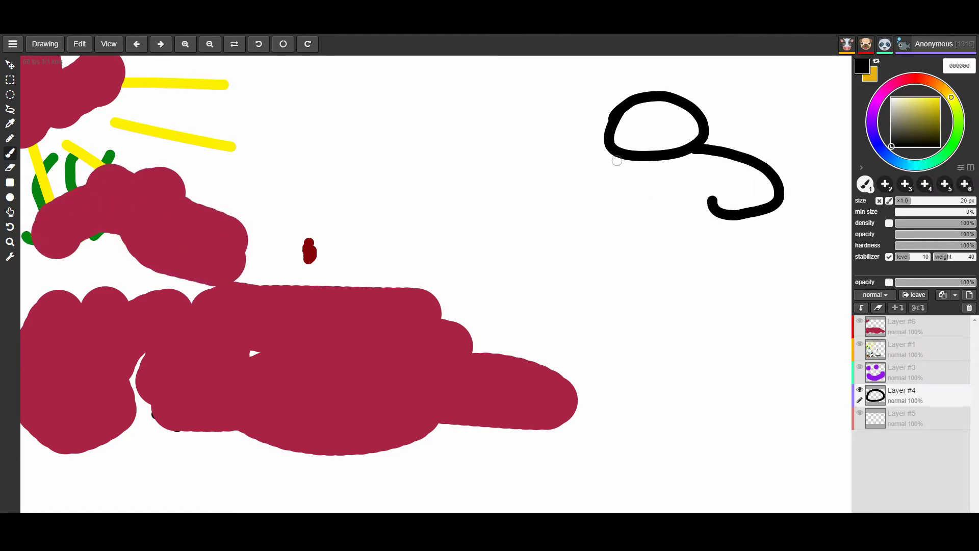
{"action": "left_click_drag", "start_coordinate": [617, 162], "coordinate": [672, 202]}
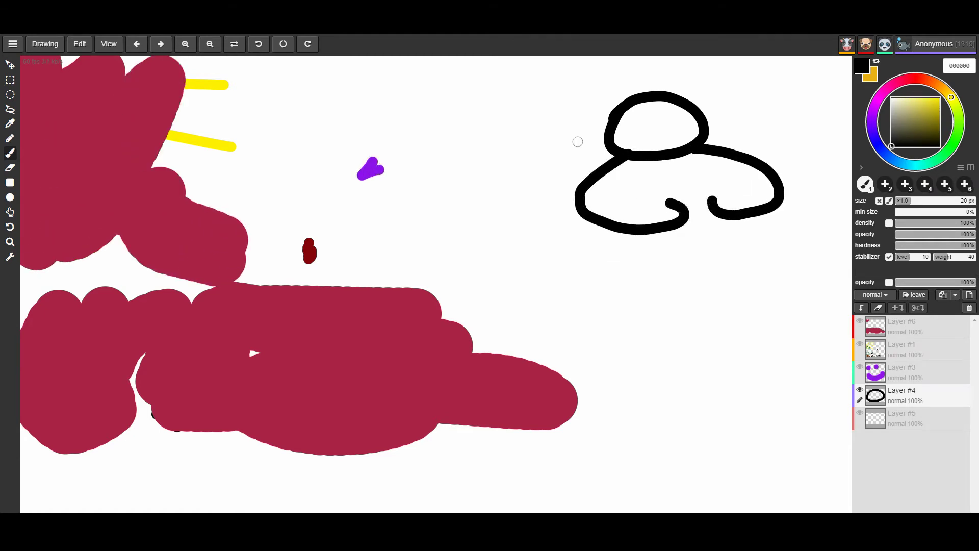
{"action": "mouse_move", "coordinate": [612, 157]}
{"action": "left_mouse_down"}
{"action": "mouse_move", "coordinate": [487, 165]}
{"action": "mouse_move", "coordinate": [585, 186]}
{"action": "left_mouse_up"}
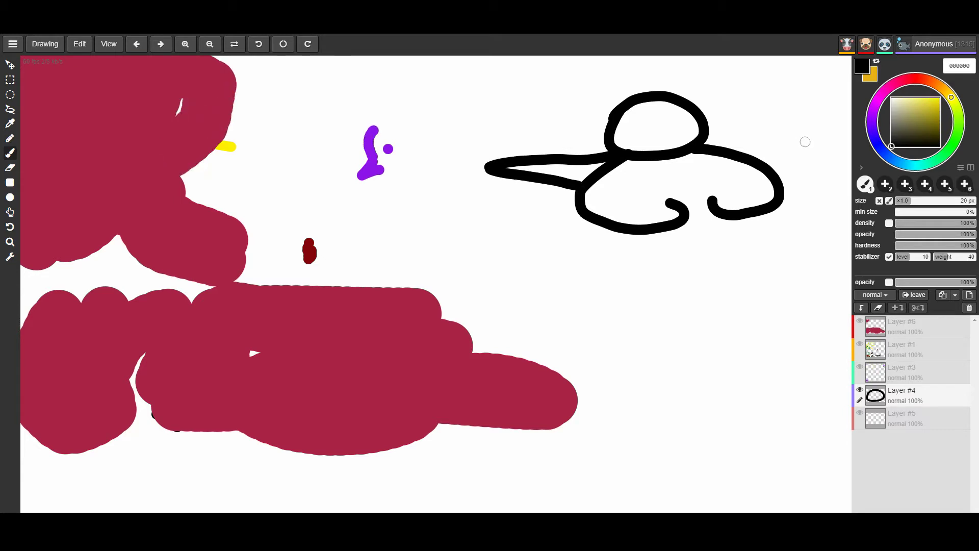
{"action": "mouse_move", "coordinate": [723, 147]}
{"action": "left_mouse_down"}
{"action": "mouse_move", "coordinate": [836, 121]}
{"action": "mouse_move", "coordinate": [754, 163]}
{"action": "left_mouse_up"}
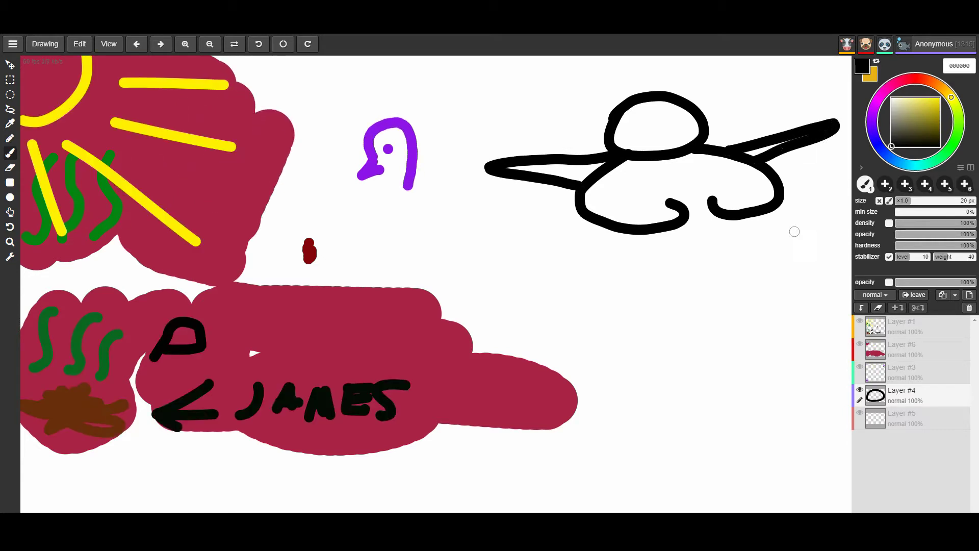
Add the body side and a leg, then undo and redraw the body's right edge
{"action": "left_click_drag", "start_coordinate": [733, 214], "coordinate": [629, 327]}
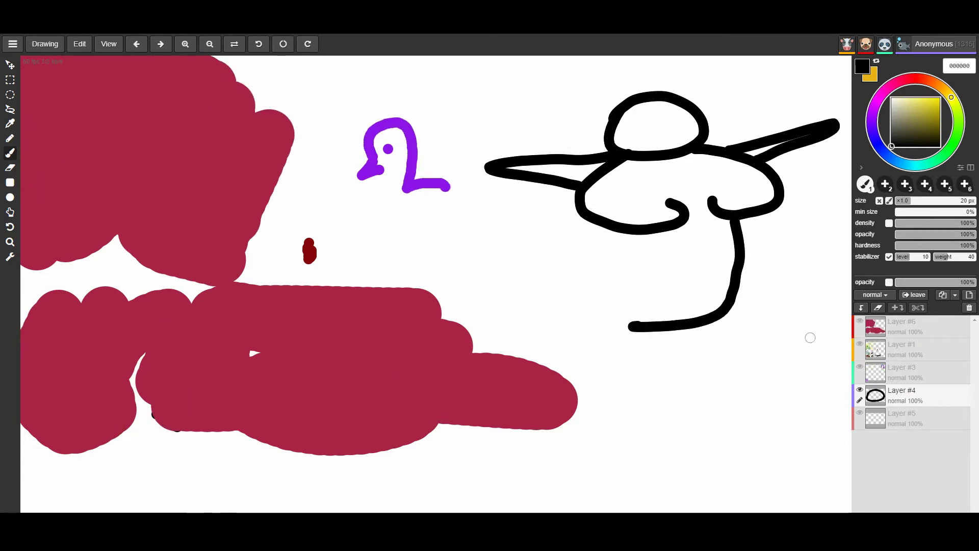
{"action": "mouse_move", "coordinate": [711, 330]}
{"action": "left_mouse_down"}
{"action": "mouse_move", "coordinate": [647, 360]}
{"action": "mouse_move", "coordinate": [566, 338]}
{"action": "mouse_move", "coordinate": [574, 327]}
{"action": "mouse_move", "coordinate": [541, 291]}
{"action": "mouse_move", "coordinate": [572, 250]}
{"action": "left_mouse_up"}
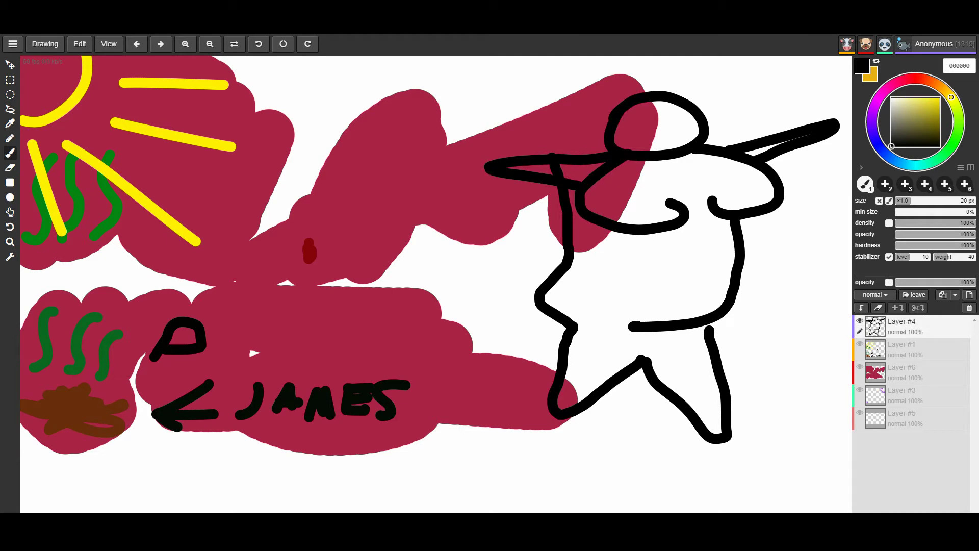
{"action": "key", "text": "ctrl+z"}
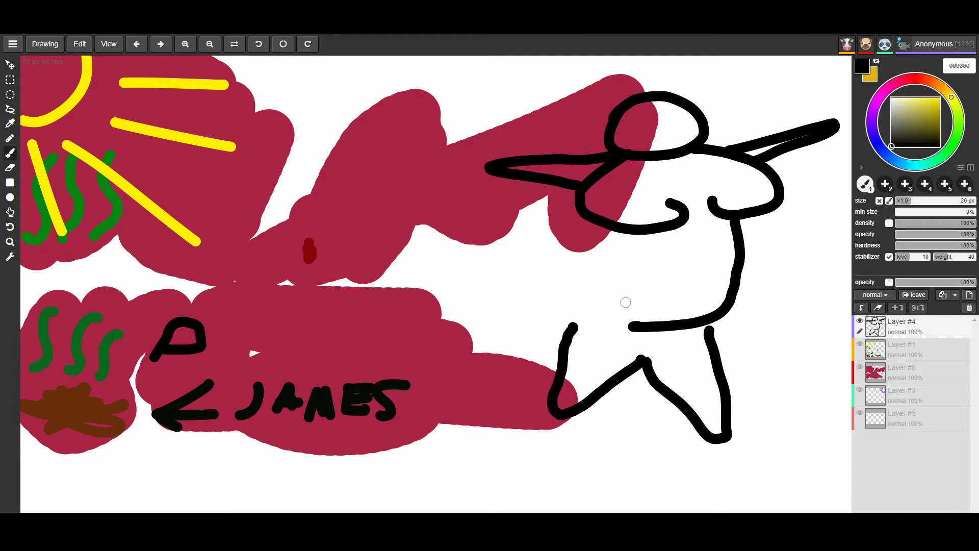
{"action": "mouse_move", "coordinate": [570, 329]}
{"action": "left_mouse_down"}
{"action": "mouse_move", "coordinate": [546, 296]}
{"action": "mouse_move", "coordinate": [553, 245]}
{"action": "mouse_move", "coordinate": [581, 203]}
{"action": "left_mouse_up"}
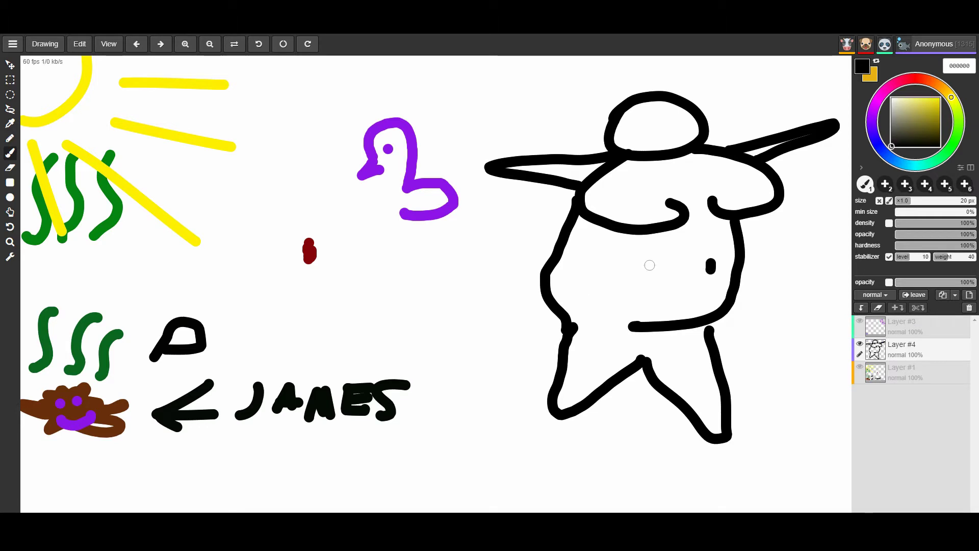
Give the figure an eye, smile, waistline and leg marks, plus a stick under the blue head
{"action": "left_click", "coordinate": [644, 113]}
{"action": "left_click_drag", "start_coordinate": [671, 117], "coordinate": [653, 132]}
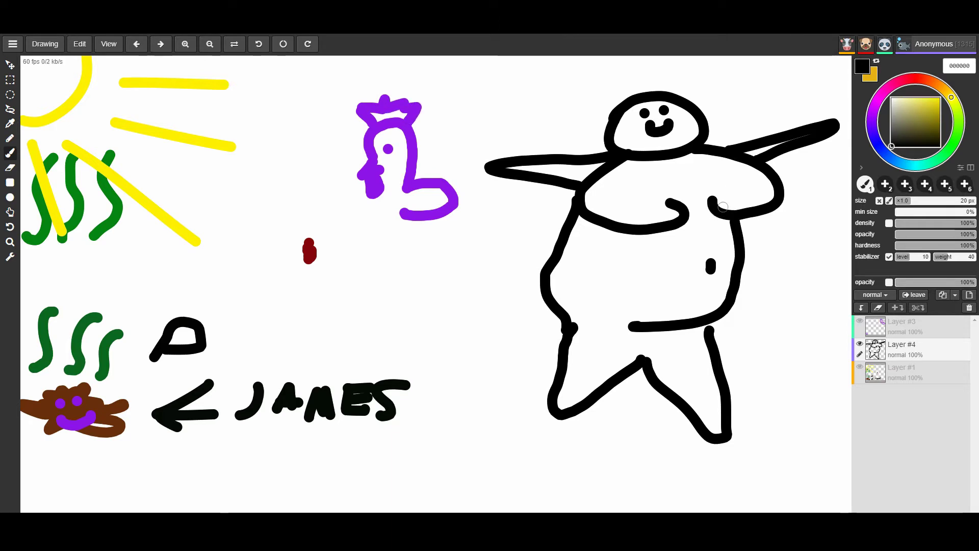
{"action": "left_click_drag", "start_coordinate": [545, 284], "coordinate": [716, 313]}
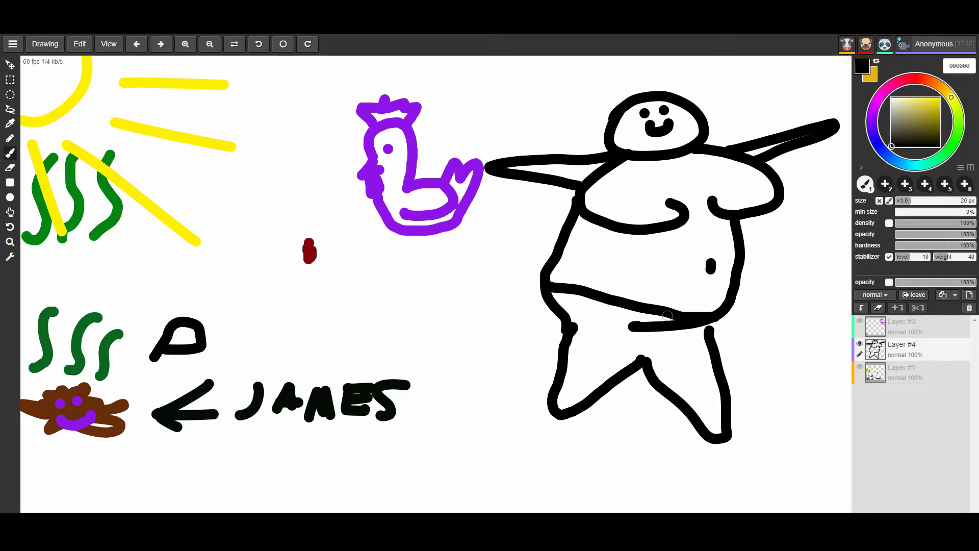
{"action": "left_click_drag", "start_coordinate": [612, 311], "coordinate": [587, 334]}
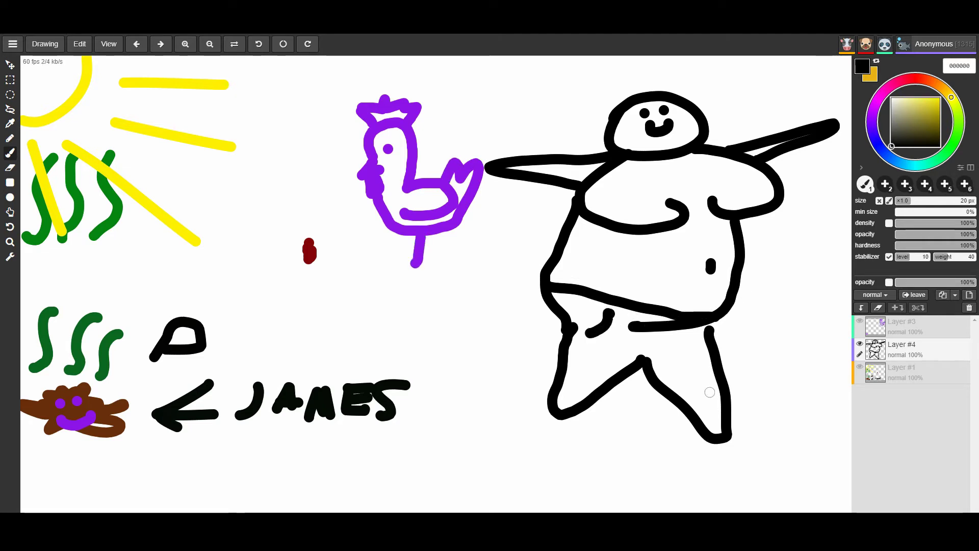
{"action": "left_click_drag", "start_coordinate": [687, 404], "coordinate": [738, 395]}
{"action": "left_click_drag", "start_coordinate": [559, 379], "coordinate": [601, 389]}
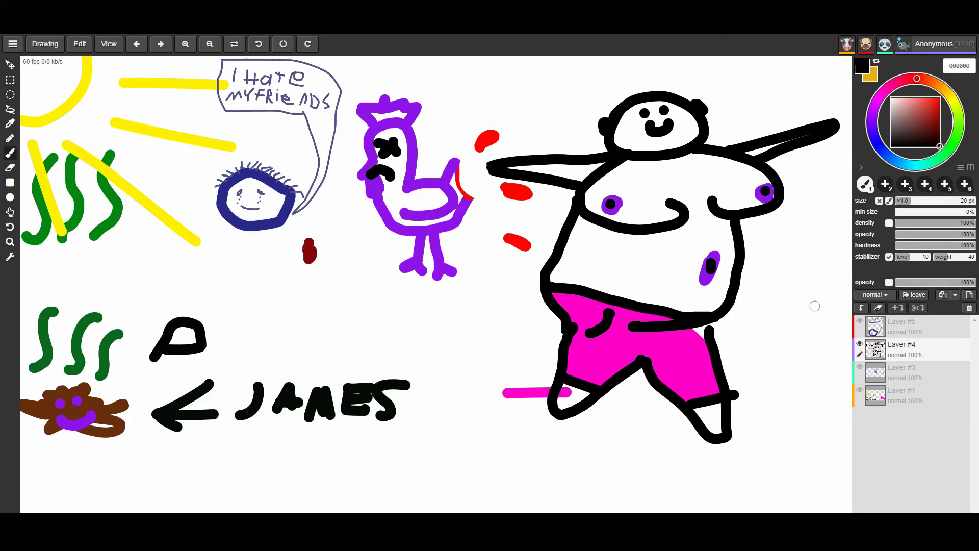
{"action": "left_click_drag", "start_coordinate": [244, 230], "coordinate": [237, 289]}
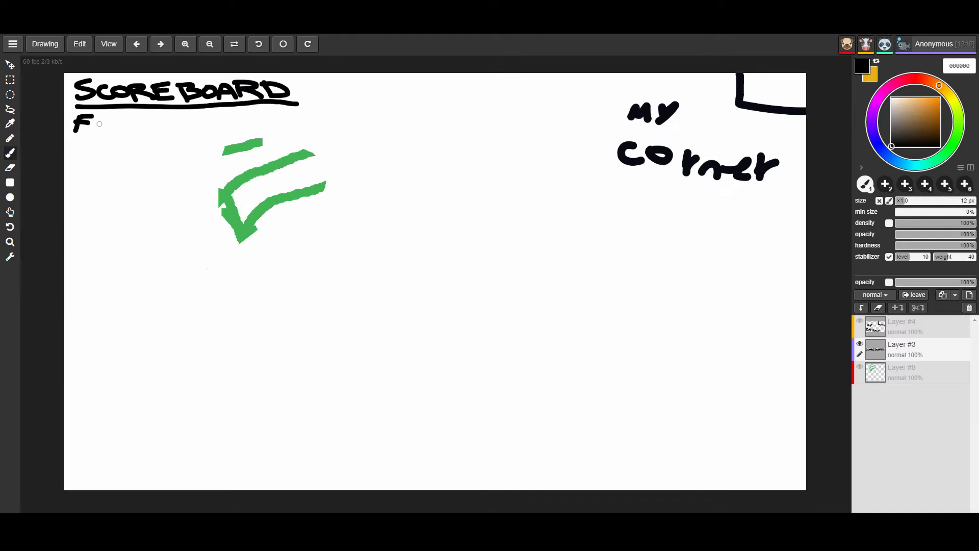
Handwrite Fish, Panda and the M of Moo under the SCOREBOARD heading
{"action": "left_click_drag", "start_coordinate": [128, 120], "coordinate": [125, 133]}
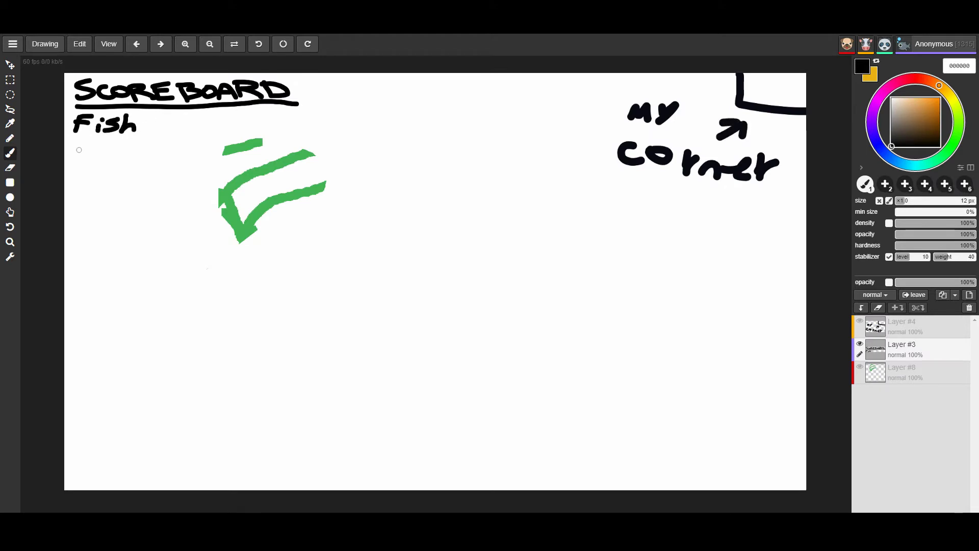
{"action": "left_click", "coordinate": [90, 155]}
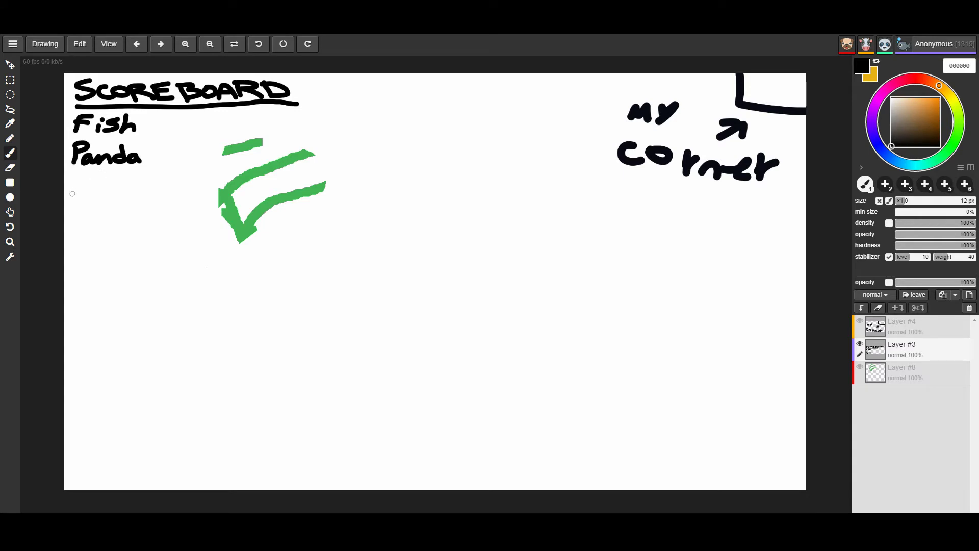
{"action": "left_click_drag", "start_coordinate": [72, 194], "coordinate": [96, 196]}
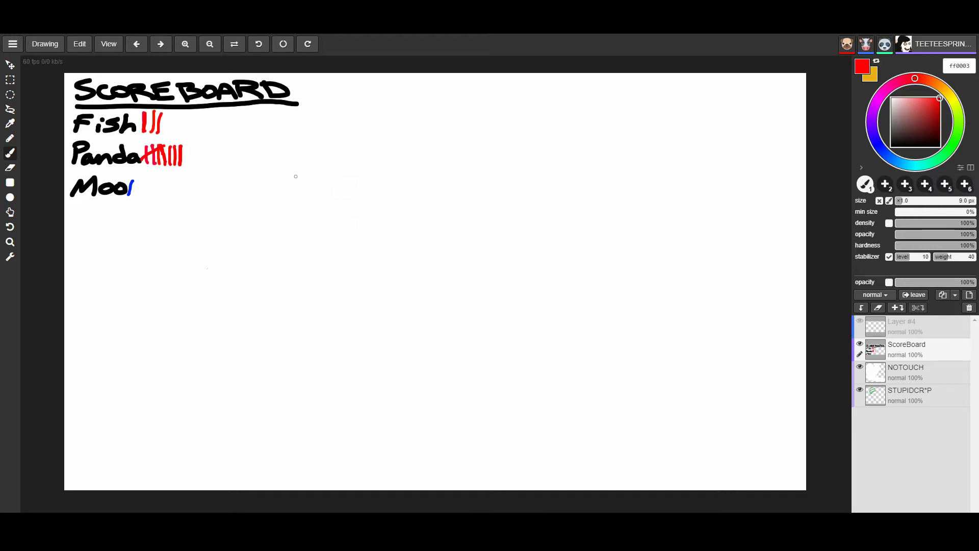
Sketch the red figure's round head, back, belly, two legs, an arm and lower-body line
{"action": "left_click_drag", "start_coordinate": [292, 165], "coordinate": [314, 166]}
{"action": "mouse_move", "coordinate": [351, 221]}
{"action": "left_mouse_down"}
{"action": "mouse_move", "coordinate": [320, 320]}
{"action": "mouse_move", "coordinate": [294, 276]}
{"action": "left_mouse_up"}
{"action": "left_click_drag", "start_coordinate": [298, 224], "coordinate": [306, 268]}
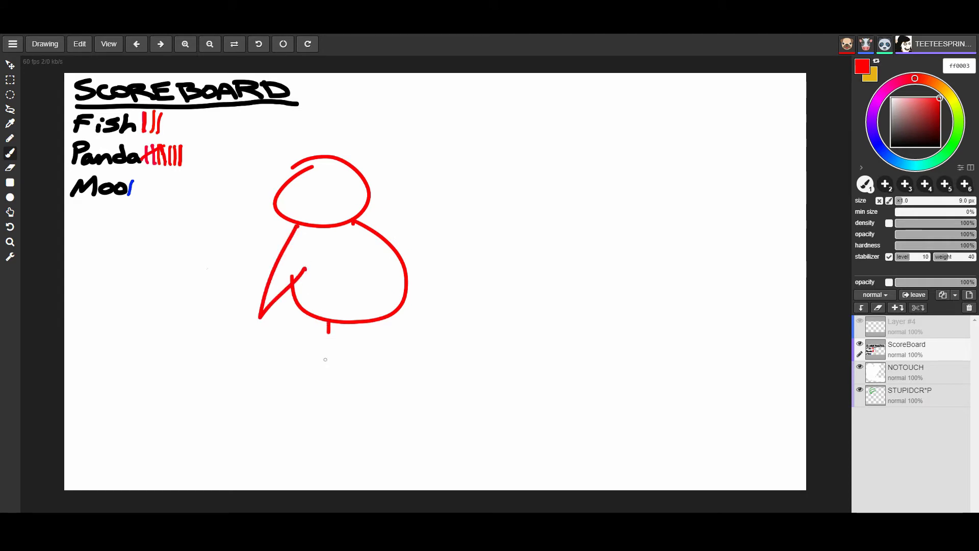
{"action": "left_click_drag", "start_coordinate": [325, 359], "coordinate": [302, 309]}
{"action": "left_click_drag", "start_coordinate": [390, 335], "coordinate": [351, 328]}
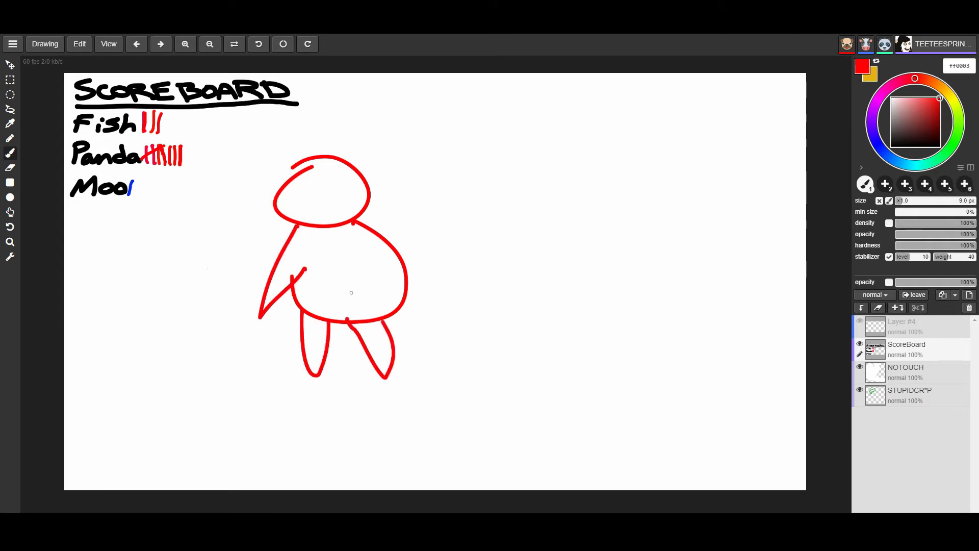
{"action": "left_click_drag", "start_coordinate": [337, 247], "coordinate": [343, 269]}
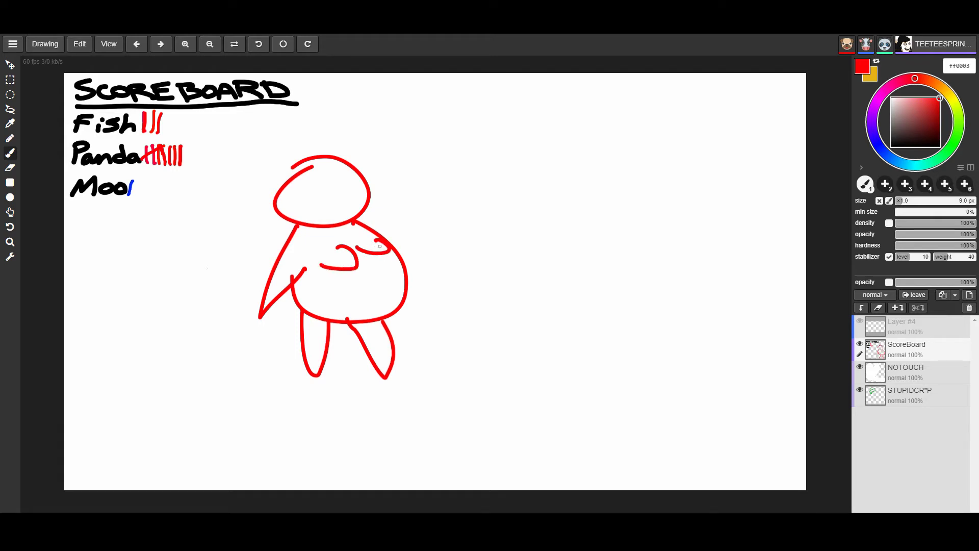
{"action": "left_click_drag", "start_coordinate": [294, 283], "coordinate": [393, 293]}
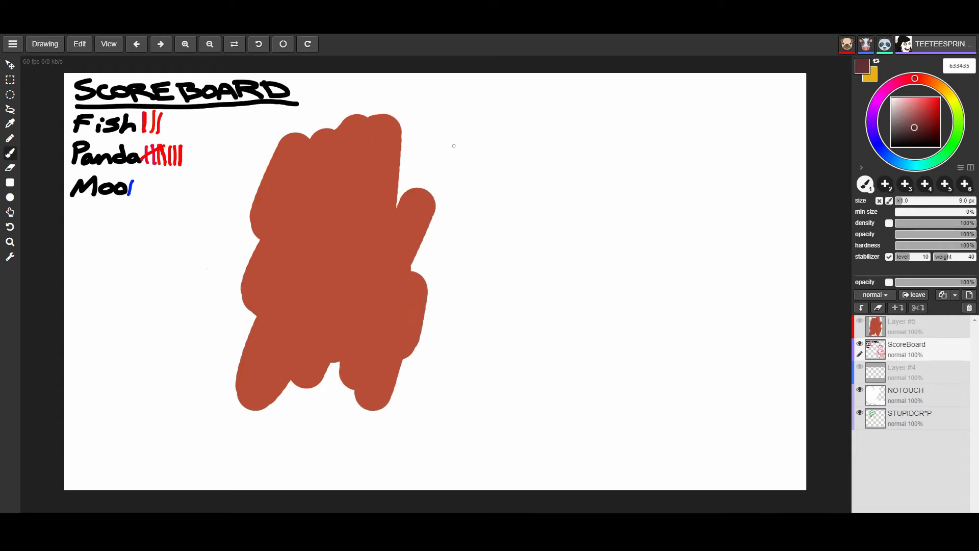
Draw a brown fries box with its rim and both sides
{"action": "mouse_move", "coordinate": [420, 148]}
{"action": "left_mouse_down"}
{"action": "mouse_move", "coordinate": [516, 142]}
{"action": "mouse_move", "coordinate": [459, 163]}
{"action": "mouse_move", "coordinate": [418, 153]}
{"action": "left_mouse_up"}
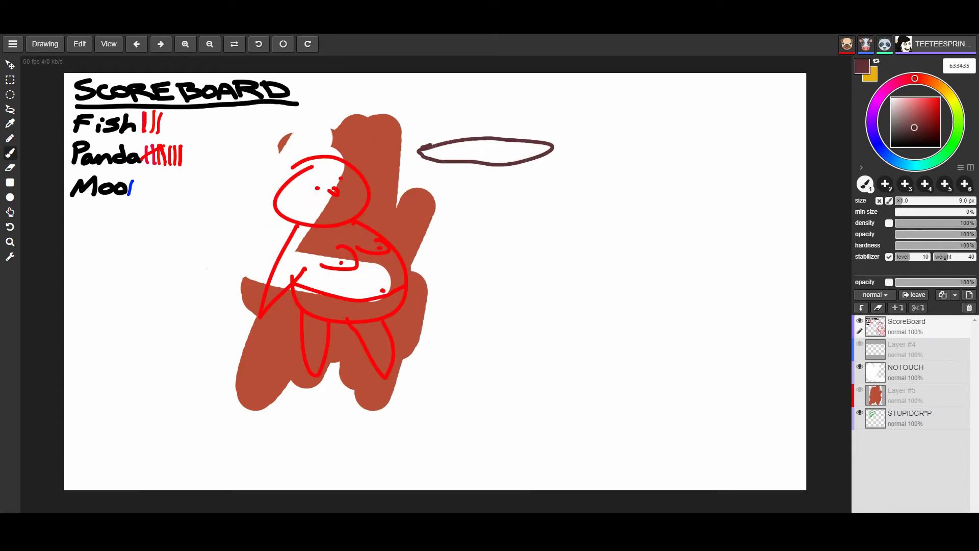
{"action": "left_click_drag", "start_coordinate": [555, 145], "coordinate": [535, 289]}
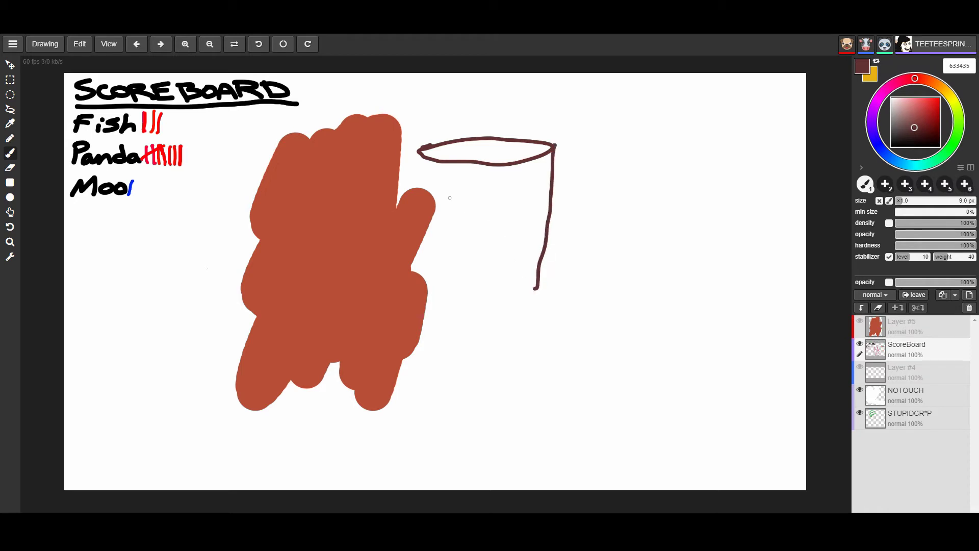
{"action": "mouse_move", "coordinate": [418, 153]}
{"action": "left_mouse_down"}
{"action": "mouse_move", "coordinate": [430, 261]}
{"action": "mouse_move", "coordinate": [537, 283]}
{"action": "left_mouse_up"}
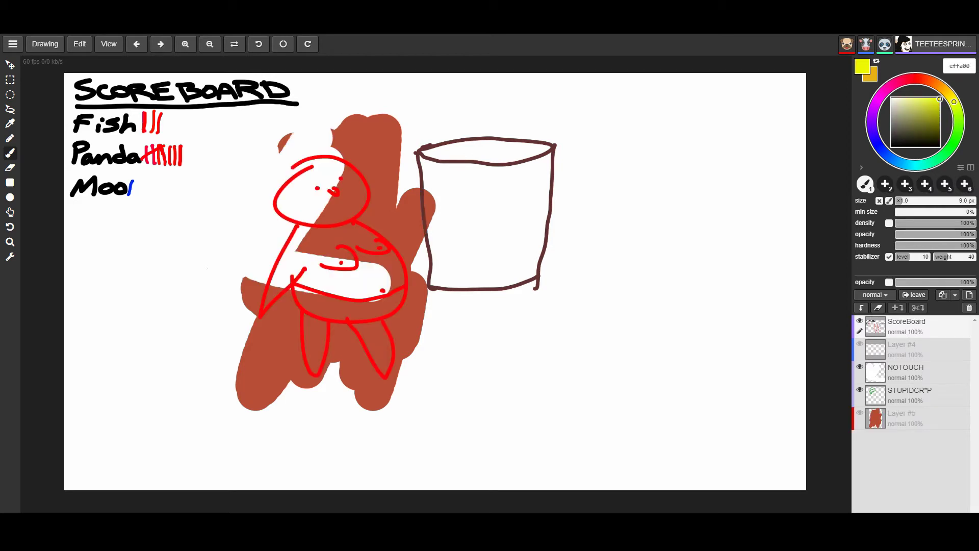
Pick a different yellow and draw fries poking out above the box rim
{"action": "left_click_drag", "start_coordinate": [955, 101], "coordinate": [950, 96]}
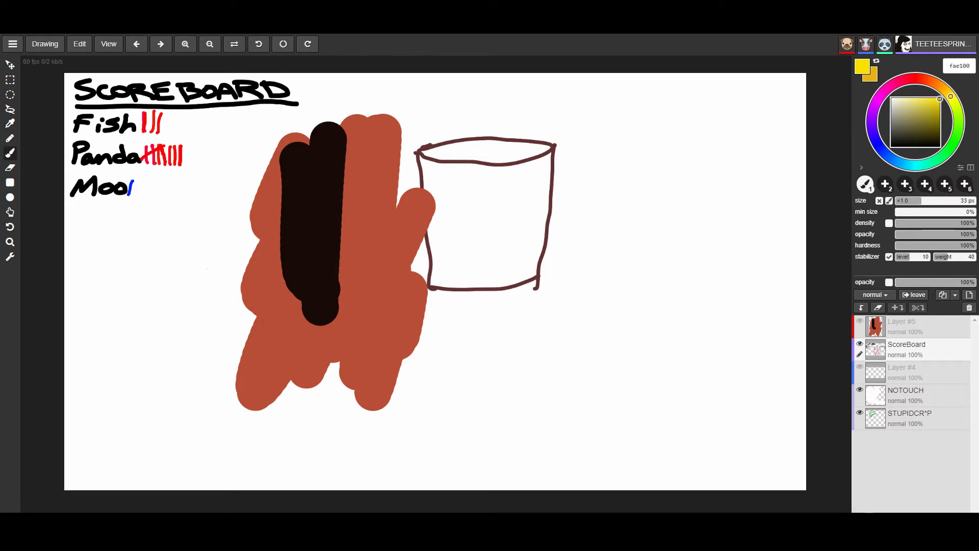
{"action": "mouse_move", "coordinate": [436, 105]}
{"action": "left_mouse_down"}
{"action": "mouse_move", "coordinate": [437, 153]}
{"action": "mouse_move", "coordinate": [457, 94]}
{"action": "left_mouse_up"}
{"action": "left_click", "coordinate": [454, 157]}
{"action": "mouse_move", "coordinate": [477, 157]}
{"action": "left_mouse_down"}
{"action": "mouse_move", "coordinate": [487, 85]}
{"action": "mouse_move", "coordinate": [507, 152]}
{"action": "mouse_move", "coordinate": [533, 91]}
{"action": "left_mouse_up"}
{"action": "left_click_drag", "start_coordinate": [515, 151], "coordinate": [514, 95]}
{"action": "left_click_drag", "start_coordinate": [474, 154], "coordinate": [468, 99]}
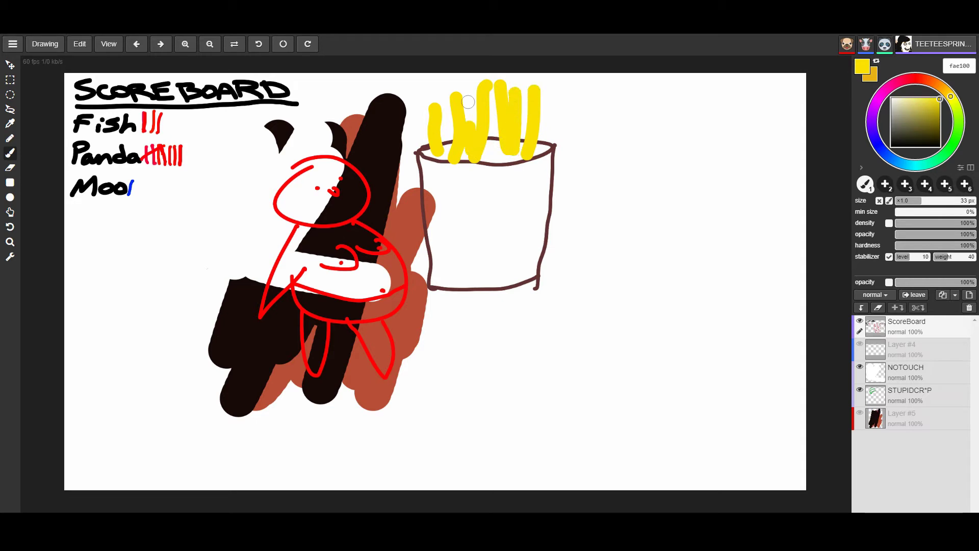
{"action": "left_click_drag", "start_coordinate": [490, 153], "coordinate": [484, 93]}
{"action": "left_click_drag", "start_coordinate": [452, 147], "coordinate": [452, 88]}
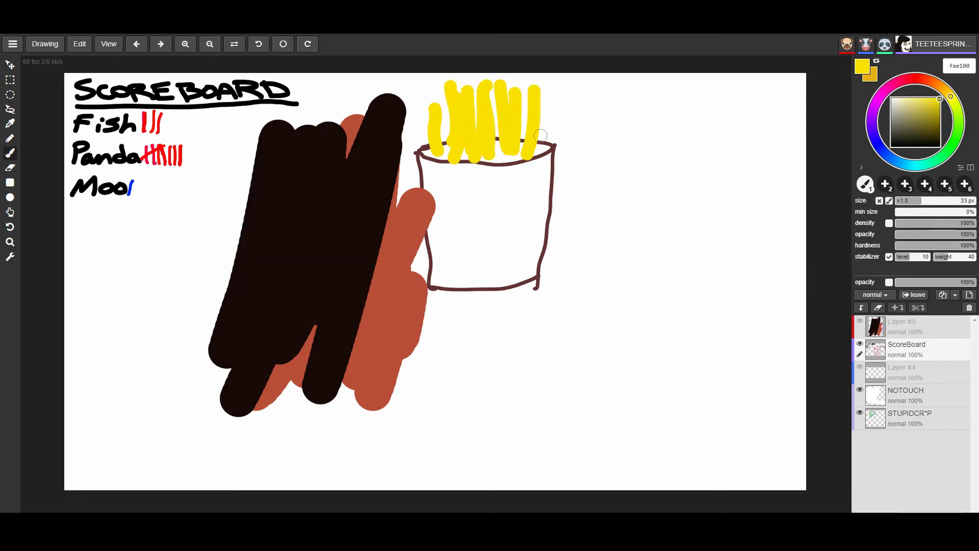
{"action": "left_click_drag", "start_coordinate": [550, 144], "coordinate": [573, 97]}
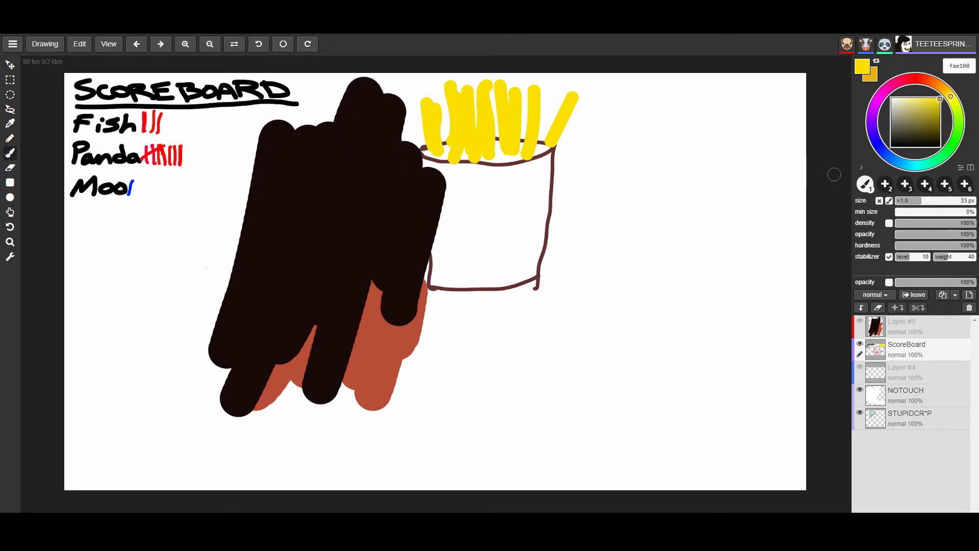
Switch to green and outline a burger's top and bottom buns with a seed mark
{"action": "key", "text": "x"}
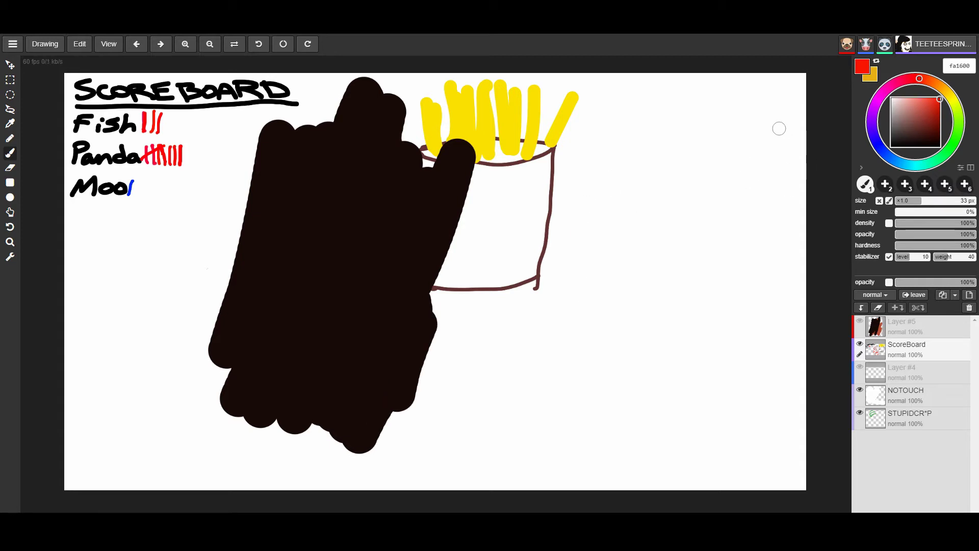
{"action": "left_click", "coordinate": [956, 138]}
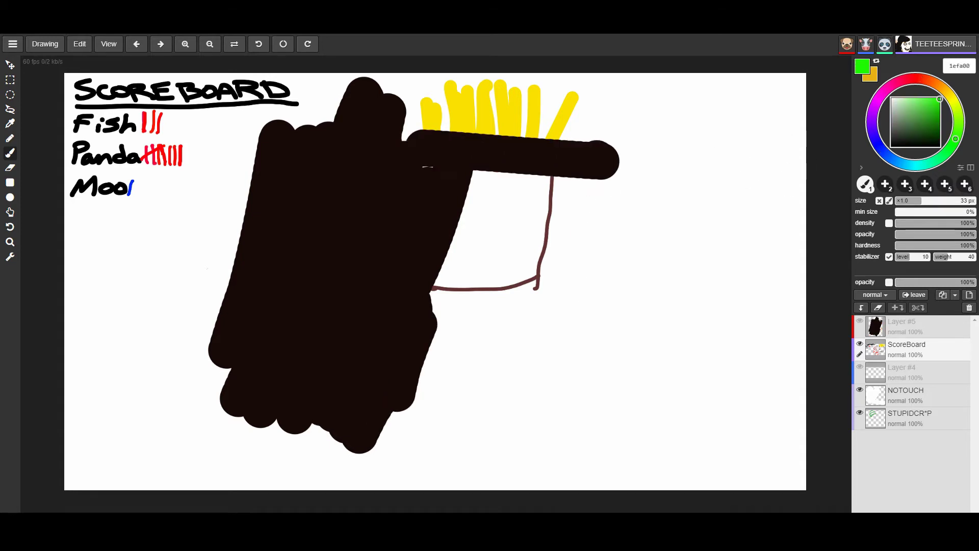
{"action": "mouse_move", "coordinate": [554, 264]}
{"action": "left_mouse_down"}
{"action": "mouse_move", "coordinate": [626, 265]}
{"action": "mouse_move", "coordinate": [554, 265]}
{"action": "left_mouse_up"}
{"action": "left_click_drag", "start_coordinate": [710, 269], "coordinate": [615, 303]}
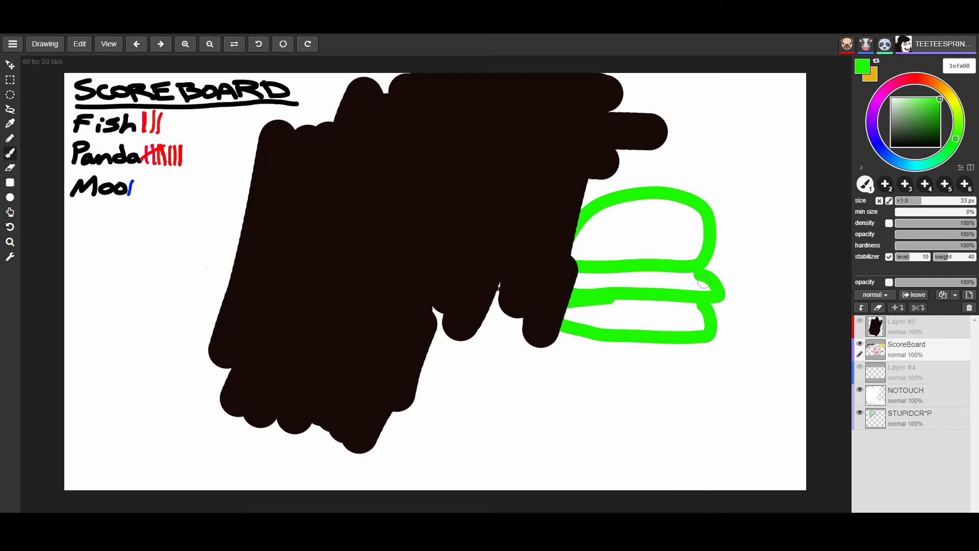
{"action": "left_click_drag", "start_coordinate": [688, 223], "coordinate": [673, 235]}
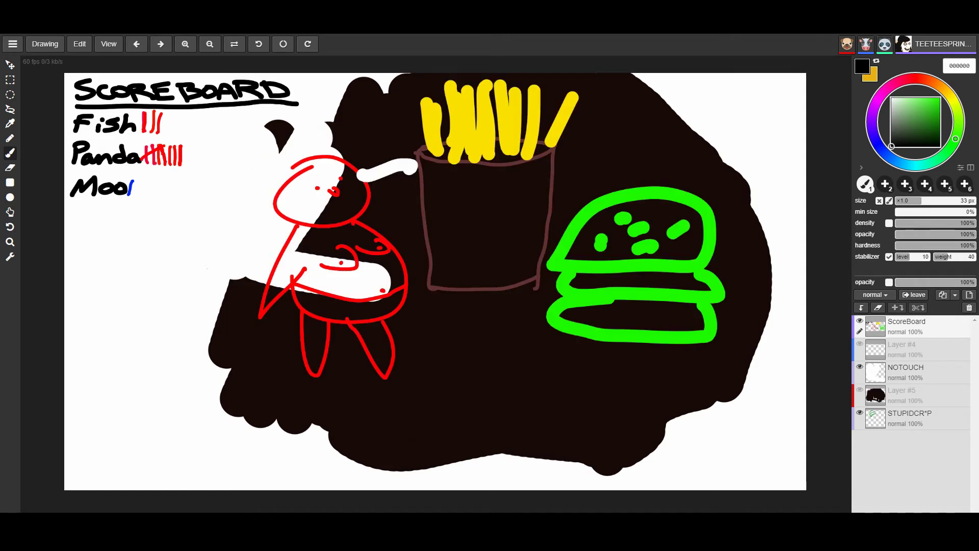
Pick white, switch to the eraser with E and set its size to 100 px
{"action": "left_click", "coordinate": [891, 98]}
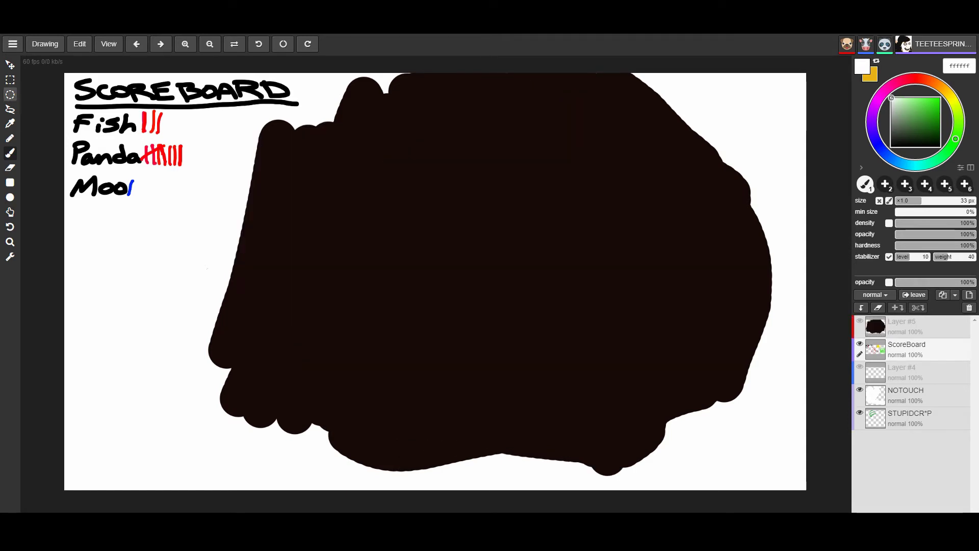
{"action": "key", "text": "e"}
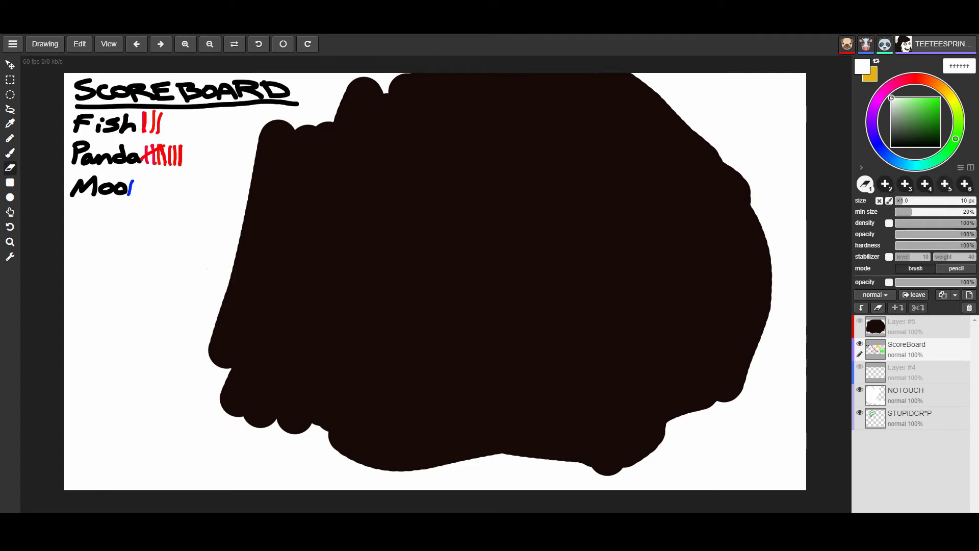
{"action": "left_click_drag", "start_coordinate": [904, 200], "coordinate": [976, 201]}
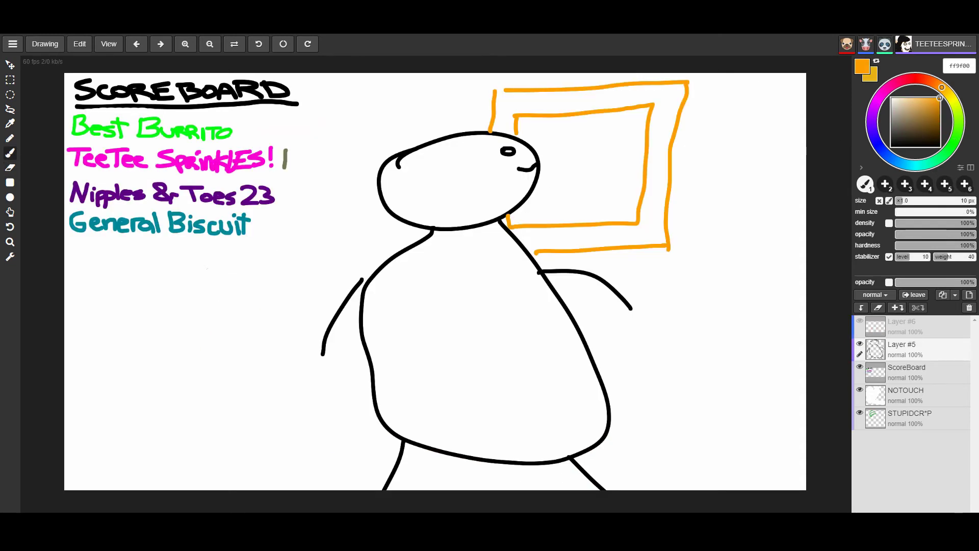
Write SAMES in magenta inside the frame and circle it with an oval
{"action": "left_click", "coordinate": [877, 103]}
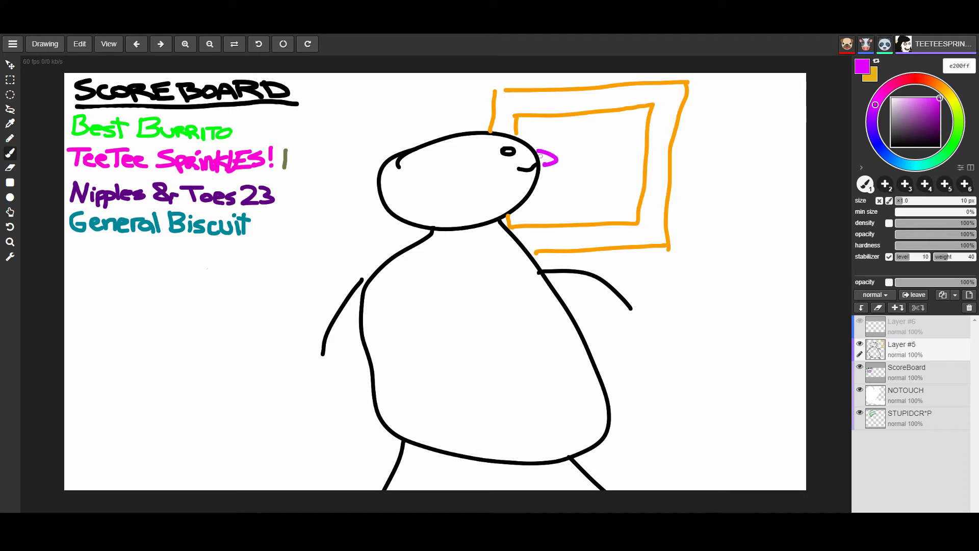
{"action": "mouse_move", "coordinate": [557, 143]}
{"action": "left_mouse_down"}
{"action": "mouse_move", "coordinate": [550, 151]}
{"action": "mouse_move", "coordinate": [572, 154]}
{"action": "left_mouse_up"}
{"action": "left_click_drag", "start_coordinate": [582, 146], "coordinate": [582, 163]}
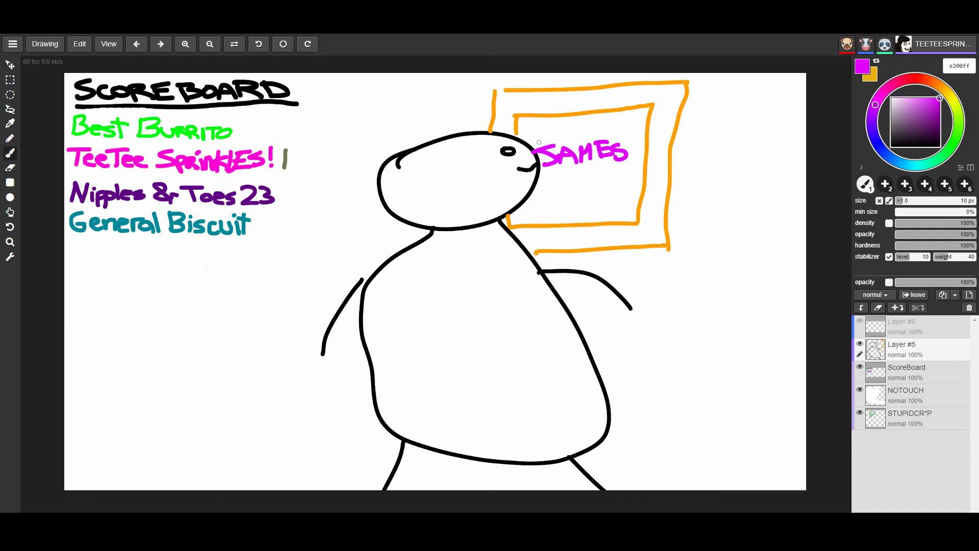
{"action": "left_click_drag", "start_coordinate": [539, 131], "coordinate": [532, 150]}
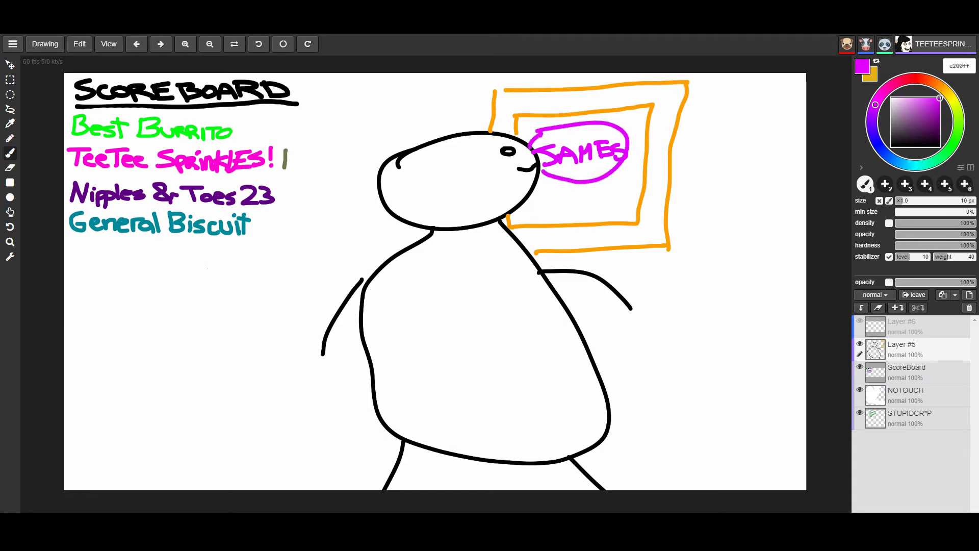
Draw the magenta body's two sides below the oval, with hand marks and a tick
{"action": "left_click_drag", "start_coordinate": [617, 172], "coordinate": [630, 222]}
{"action": "left_click_drag", "start_coordinate": [549, 180], "coordinate": [525, 221]}
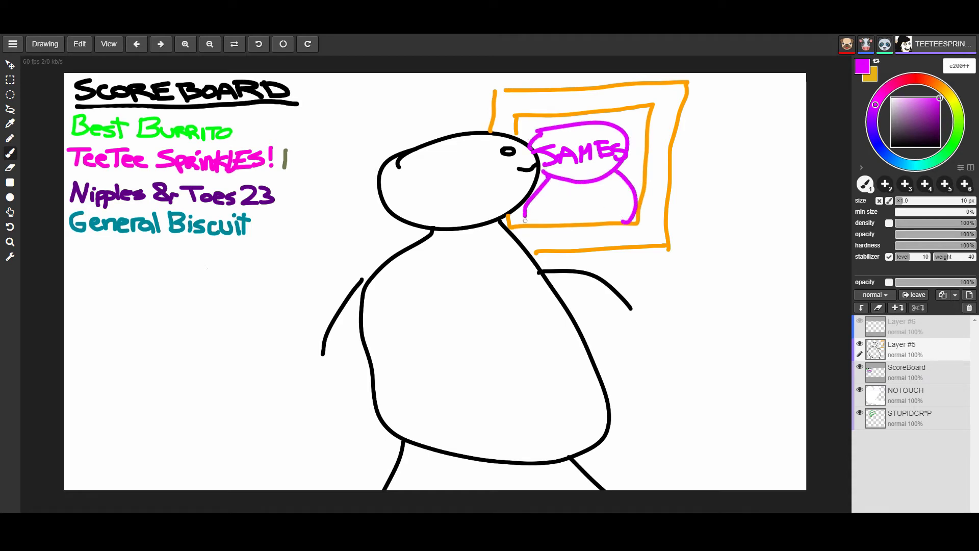
{"action": "left_click_drag", "start_coordinate": [612, 209], "coordinate": [564, 214]}
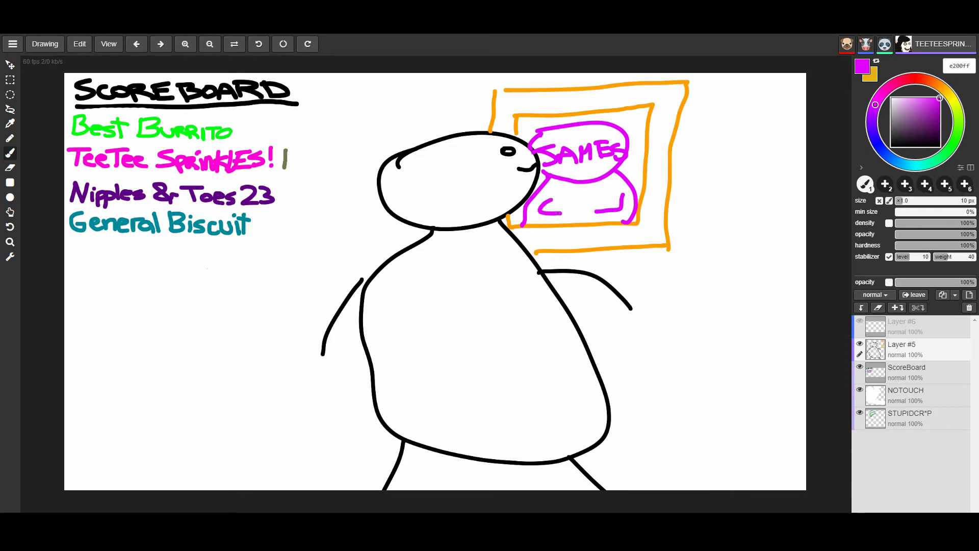
{"action": "left_click_drag", "start_coordinate": [617, 198], "coordinate": [643, 196]}
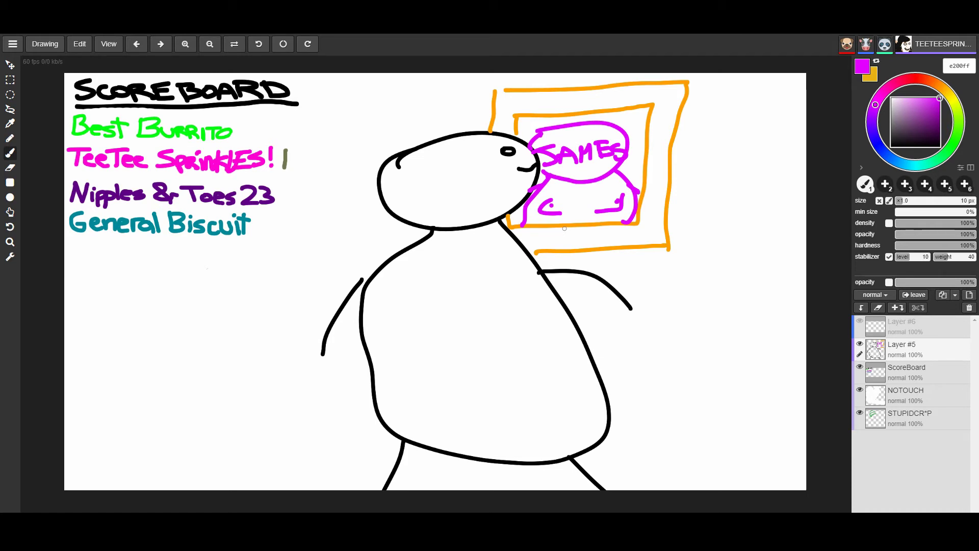
Delete Layer #5 and trim the white blob's edges and corners with black
{"action": "left_click", "coordinate": [969, 307]}
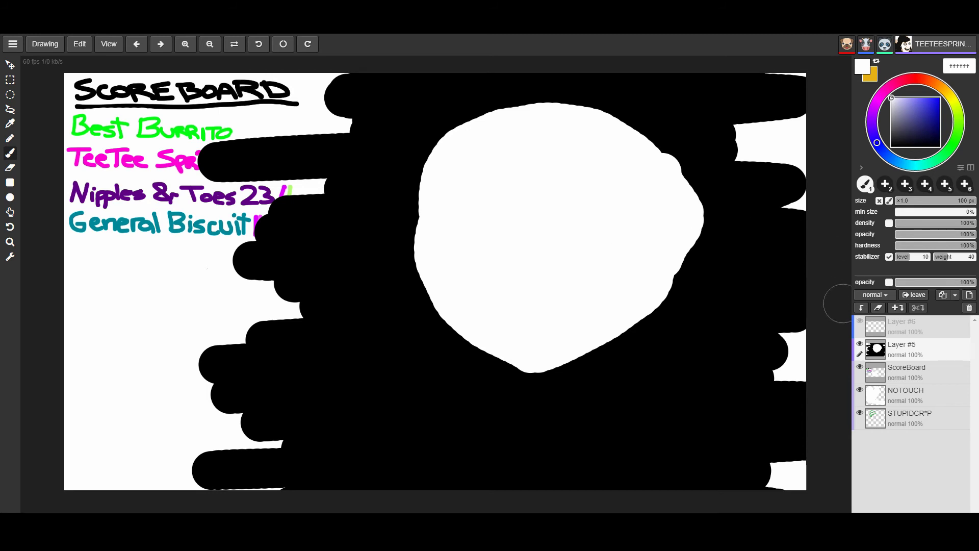
{"action": "left_click_drag", "start_coordinate": [666, 146], "coordinate": [567, 363]}
{"action": "left_click_drag", "start_coordinate": [461, 356], "coordinate": [517, 378]}
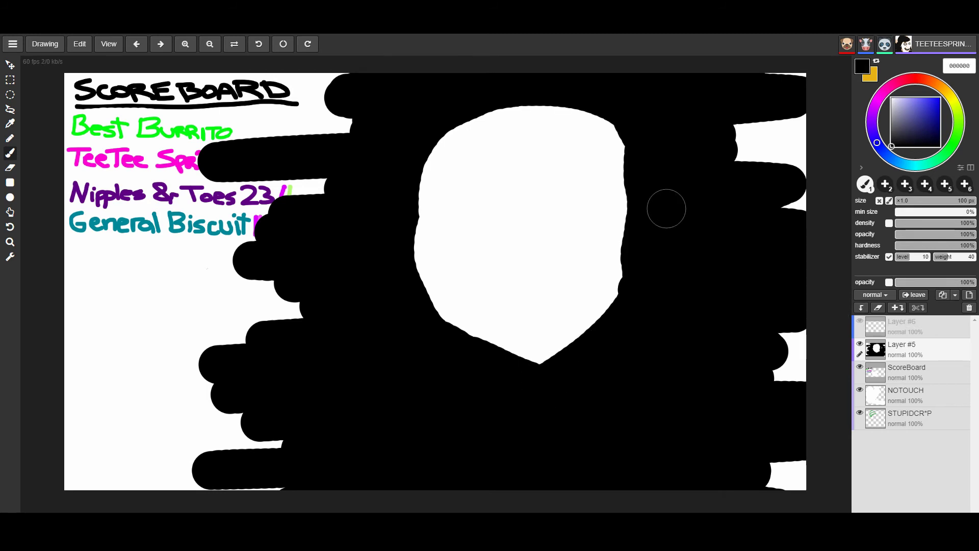
{"action": "left_click_drag", "start_coordinate": [481, 92], "coordinate": [654, 147]}
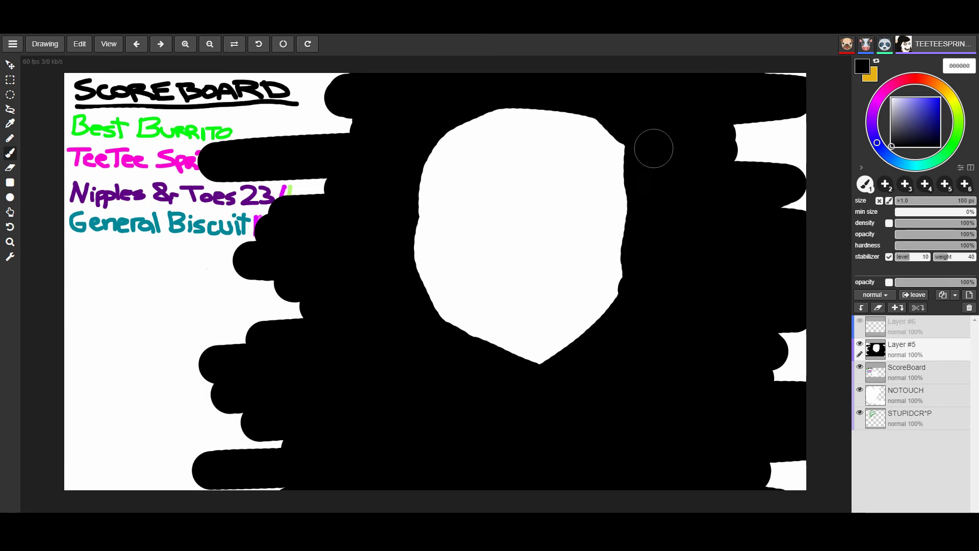
{"action": "mouse_move", "coordinate": [582, 96]}
{"action": "left_mouse_down"}
{"action": "mouse_move", "coordinate": [638, 191]}
{"action": "mouse_move", "coordinate": [636, 329]}
{"action": "left_mouse_up"}
{"action": "left_click_drag", "start_coordinate": [621, 291], "coordinate": [551, 370]}
{"action": "left_click_drag", "start_coordinate": [421, 327], "coordinate": [650, 438]}
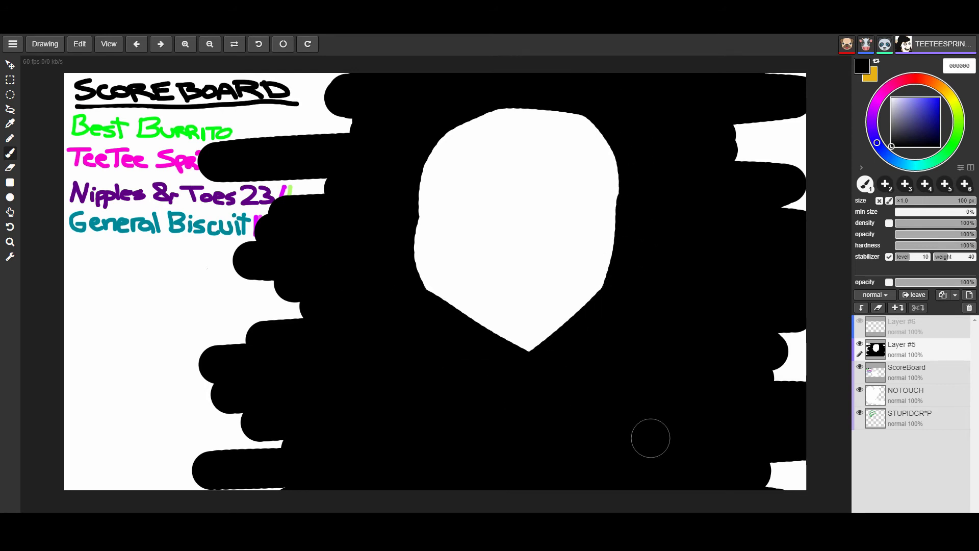
{"action": "left_click_drag", "start_coordinate": [493, 361], "coordinate": [656, 362]}
{"action": "left_click_drag", "start_coordinate": [580, 344], "coordinate": [483, 356]}
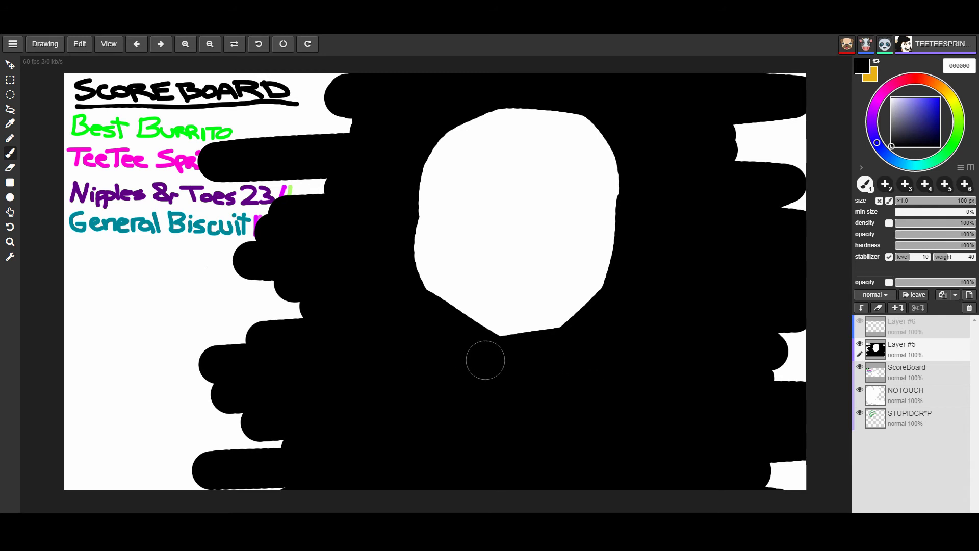
{"action": "left_click_drag", "start_coordinate": [633, 246], "coordinate": [548, 345]}
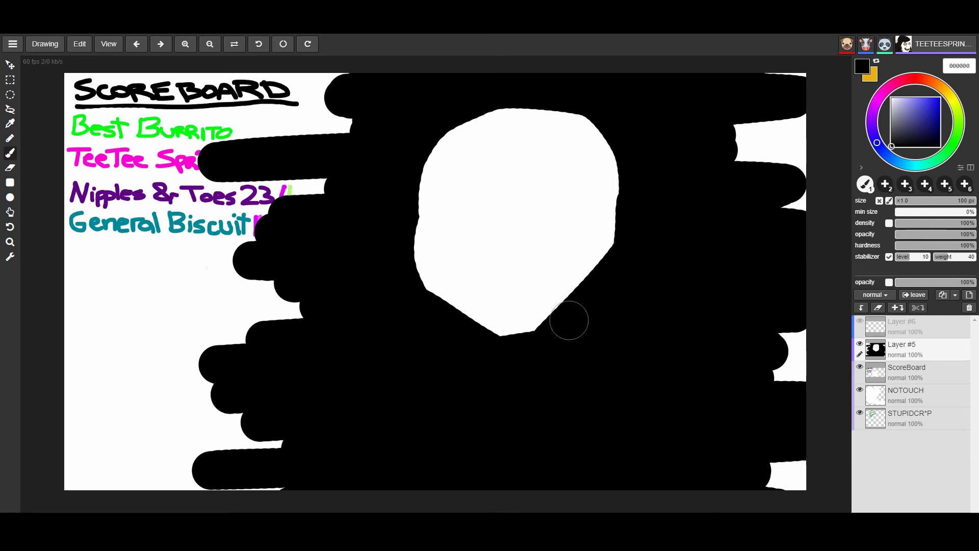
Round out and smooth the blob's lower outline in white
{"action": "left_click", "coordinate": [891, 97]}
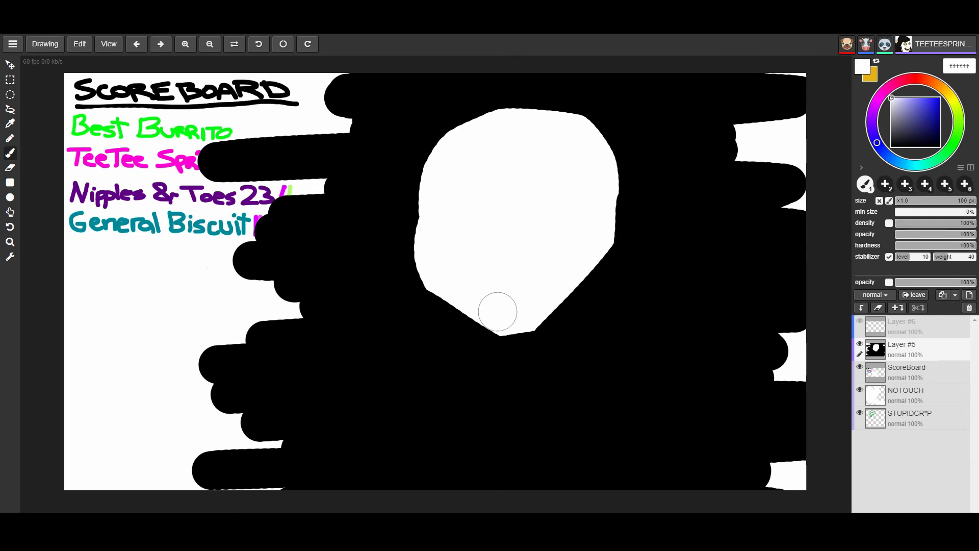
{"action": "left_click_drag", "start_coordinate": [591, 258], "coordinate": [501, 337]}
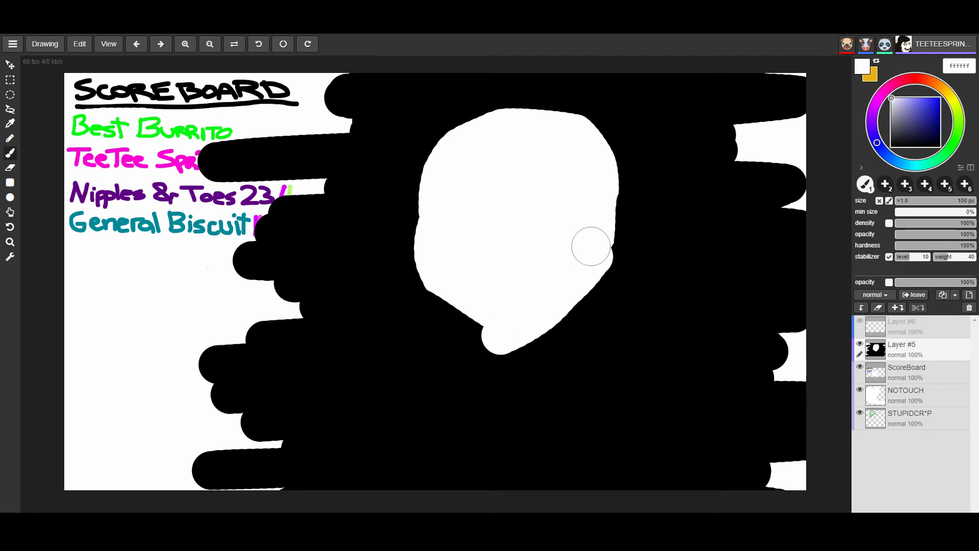
{"action": "mouse_move", "coordinate": [462, 295]}
{"action": "left_mouse_down"}
{"action": "mouse_move", "coordinate": [519, 334]}
{"action": "mouse_move", "coordinate": [589, 275]}
{"action": "mouse_move", "coordinate": [601, 212]}
{"action": "left_mouse_up"}
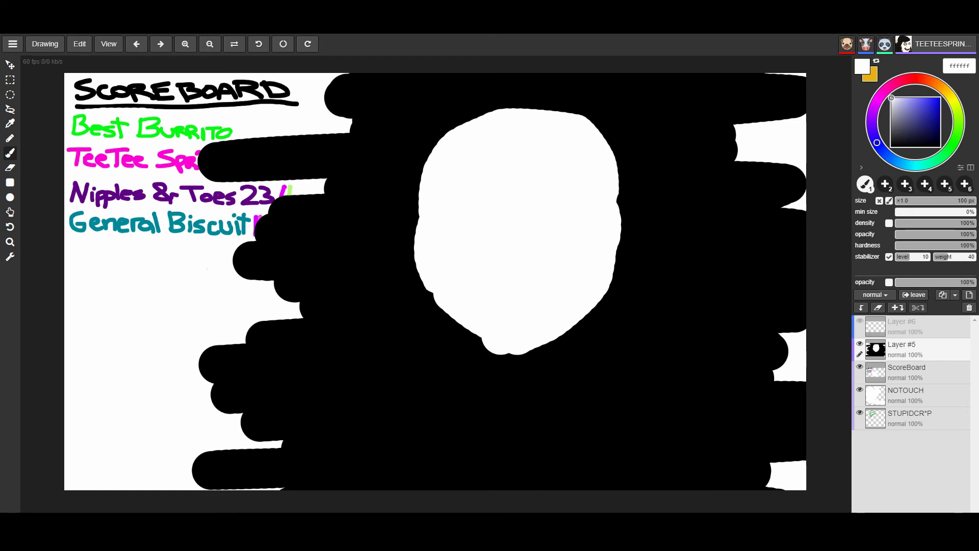
Paint two black eyes and an open black mouth on the white face
{"action": "key", "text": "x"}
{"action": "left_click_drag", "start_coordinate": [583, 175], "coordinate": [567, 183]}
{"action": "left_click_drag", "start_coordinate": [462, 191], "coordinate": [468, 184]}
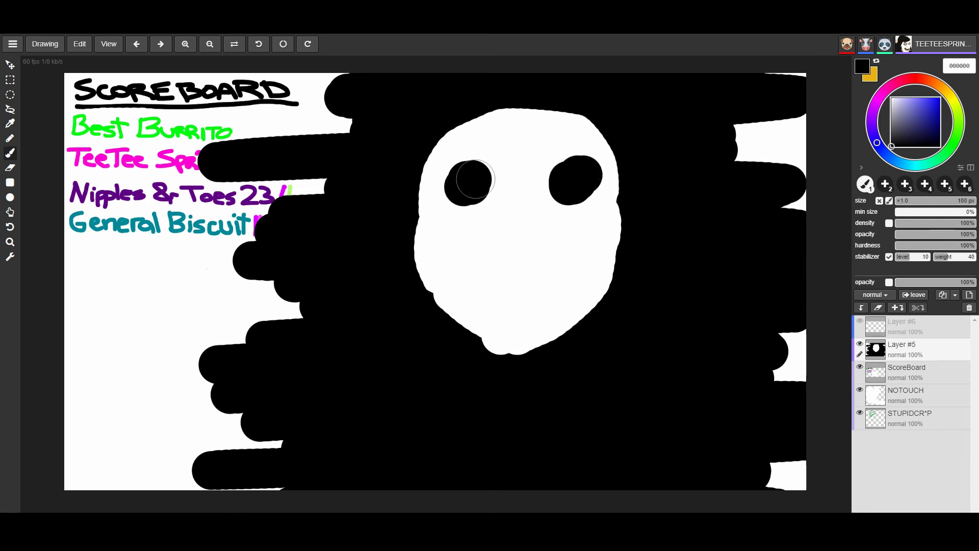
{"action": "mouse_move", "coordinate": [485, 237]}
{"action": "left_mouse_down"}
{"action": "mouse_move", "coordinate": [551, 251]}
{"action": "mouse_move", "coordinate": [521, 324]}
{"action": "mouse_move", "coordinate": [478, 261]}
{"action": "mouse_move", "coordinate": [525, 290]}
{"action": "mouse_move", "coordinate": [565, 227]}
{"action": "left_mouse_up"}
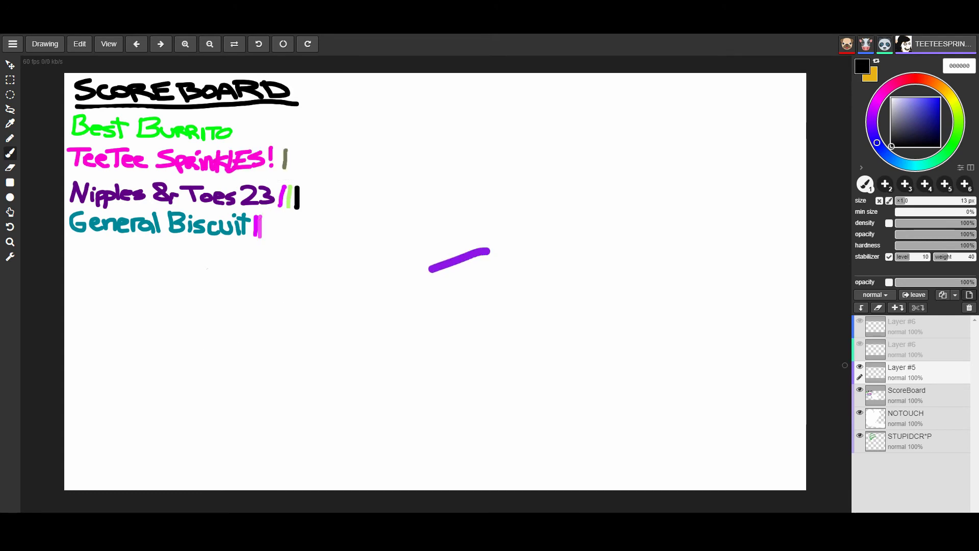
Close the purple stroke into a triangle and add short, curved and diagonal marks inside
{"action": "mouse_move", "coordinate": [430, 268]}
{"action": "left_mouse_down"}
{"action": "mouse_move", "coordinate": [382, 361]}
{"action": "mouse_move", "coordinate": [510, 356]}
{"action": "mouse_move", "coordinate": [529, 263]}
{"action": "mouse_move", "coordinate": [476, 237]}
{"action": "left_mouse_up"}
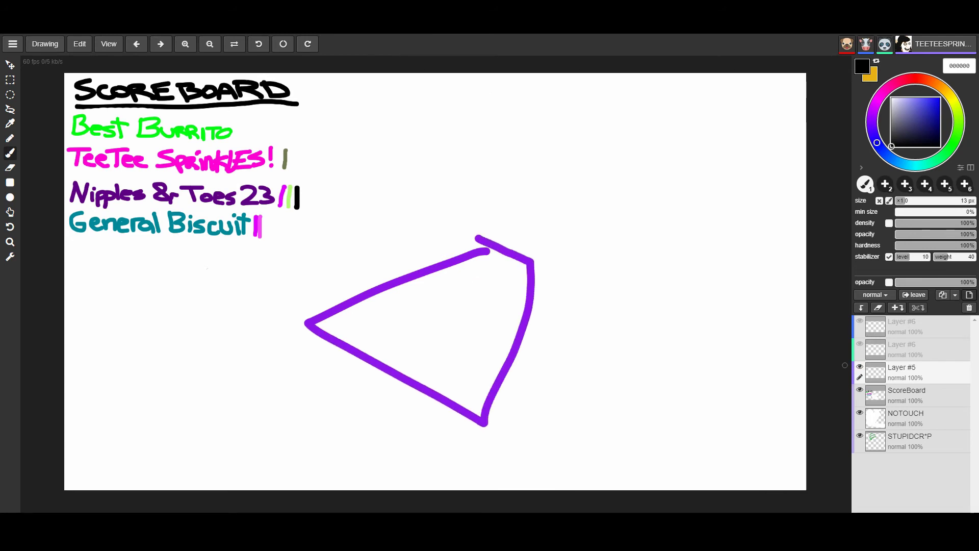
{"action": "left_click_drag", "start_coordinate": [480, 282], "coordinate": [463, 316]}
{"action": "mouse_move", "coordinate": [418, 286]}
{"action": "left_mouse_down"}
{"action": "mouse_move", "coordinate": [431, 320]}
{"action": "mouse_move", "coordinate": [383, 334]}
{"action": "mouse_move", "coordinate": [432, 361]}
{"action": "left_mouse_up"}
{"action": "mouse_move", "coordinate": [488, 346]}
{"action": "left_mouse_down"}
{"action": "mouse_move", "coordinate": [471, 365]}
{"action": "mouse_move", "coordinate": [466, 339]}
{"action": "mouse_move", "coordinate": [508, 343]}
{"action": "left_mouse_up"}
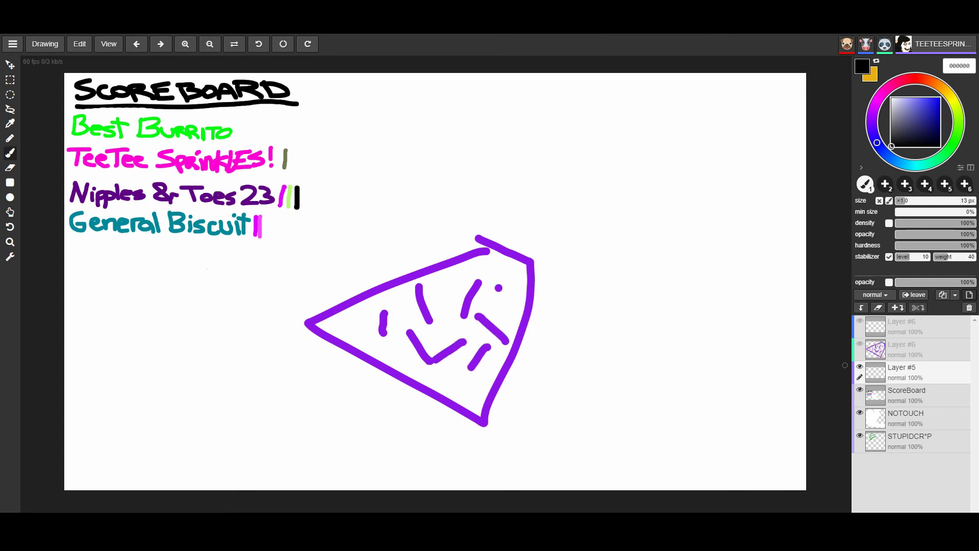
{"action": "left_click_drag", "start_coordinate": [498, 288], "coordinate": [517, 315]}
{"action": "left_click_drag", "start_coordinate": [517, 266], "coordinate": [486, 282]}
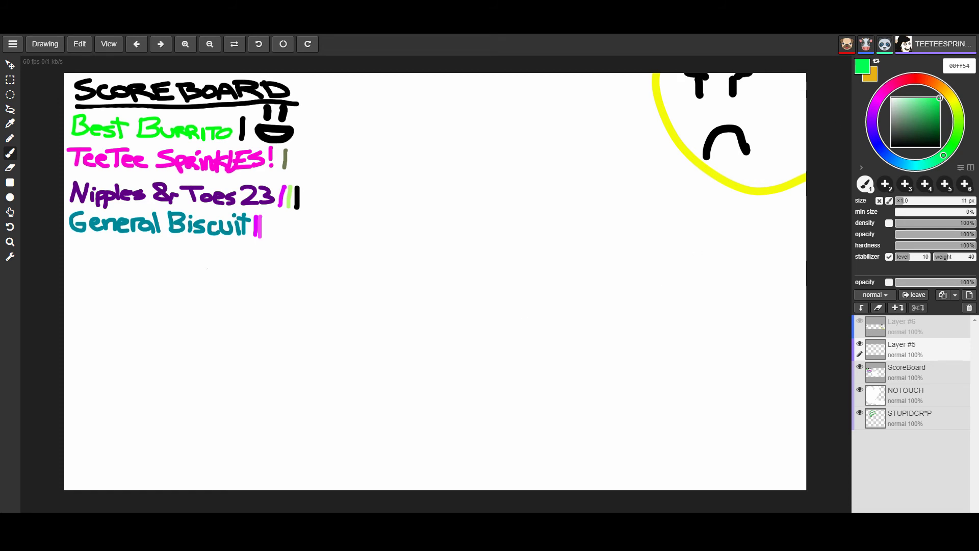
Switch to red and draw a circle mid-canvas with a stroke above it
{"action": "left_click", "coordinate": [916, 78]}
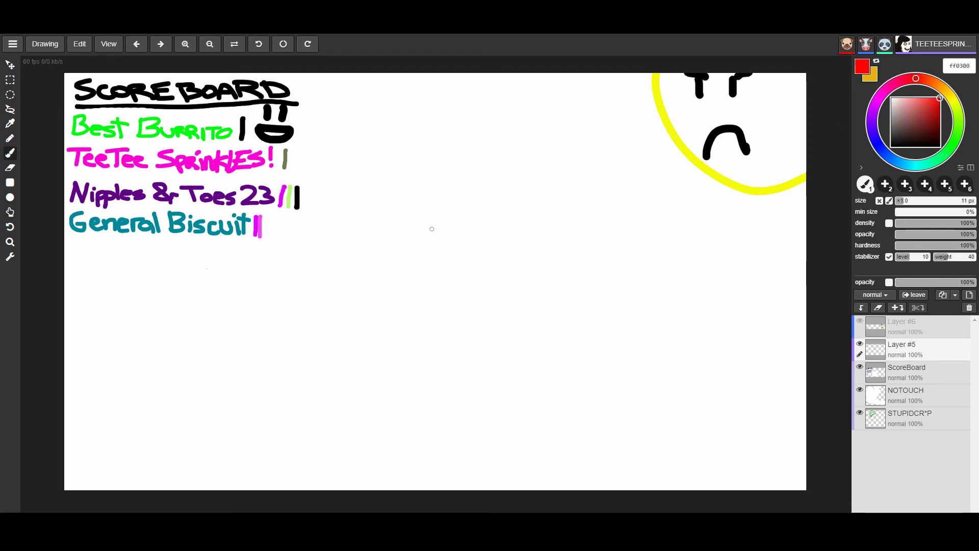
{"action": "left_click_drag", "start_coordinate": [416, 215], "coordinate": [432, 219]}
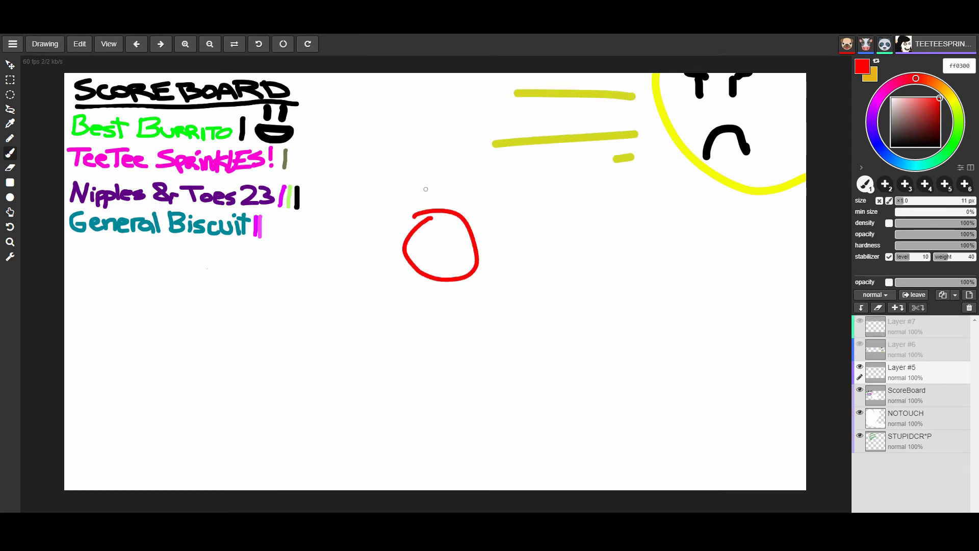
{"action": "mouse_move", "coordinate": [438, 188]}
{"action": "left_mouse_down"}
{"action": "mouse_move", "coordinate": [428, 196]}
{"action": "mouse_move", "coordinate": [447, 208]}
{"action": "mouse_move", "coordinate": [447, 234]}
{"action": "mouse_move", "coordinate": [430, 243]}
{"action": "mouse_move", "coordinate": [427, 262]}
{"action": "left_mouse_up"}
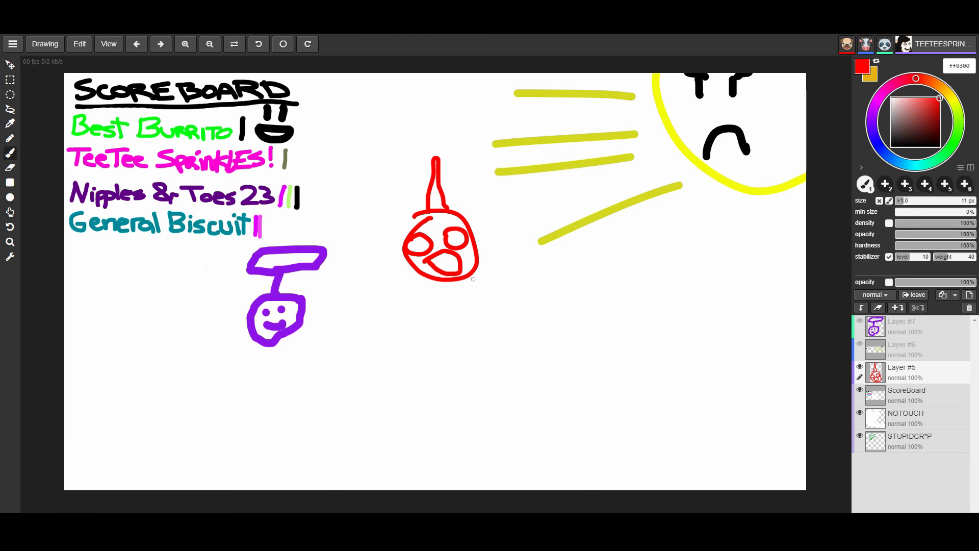
Draw the red figure's two arms and waistline, then scribble grey into its belly
{"action": "mouse_move", "coordinate": [500, 281]}
{"action": "left_mouse_down"}
{"action": "mouse_move", "coordinate": [573, 306]}
{"action": "mouse_move", "coordinate": [487, 315]}
{"action": "left_mouse_up"}
{"action": "mouse_move", "coordinate": [422, 280]}
{"action": "left_mouse_down"}
{"action": "mouse_move", "coordinate": [357, 292]}
{"action": "mouse_move", "coordinate": [332, 317]}
{"action": "mouse_move", "coordinate": [427, 301]}
{"action": "mouse_move", "coordinate": [408, 411]}
{"action": "mouse_move", "coordinate": [433, 441]}
{"action": "mouse_move", "coordinate": [451, 384]}
{"action": "mouse_move", "coordinate": [473, 443]}
{"action": "mouse_move", "coordinate": [486, 396]}
{"action": "mouse_move", "coordinate": [470, 323]}
{"action": "mouse_move", "coordinate": [490, 313]}
{"action": "left_mouse_up"}
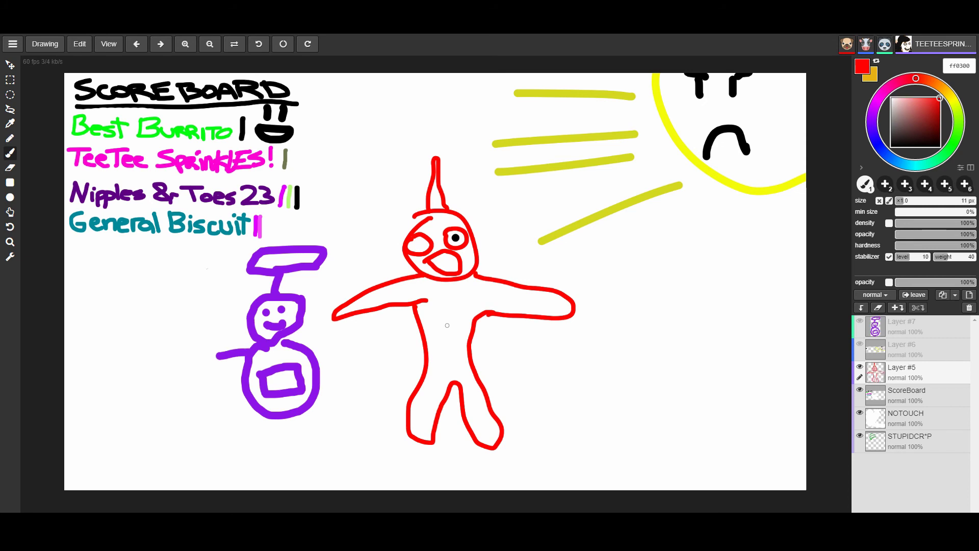
{"action": "mouse_move", "coordinate": [421, 331]}
{"action": "left_mouse_down"}
{"action": "mouse_move", "coordinate": [468, 324]}
{"action": "mouse_move", "coordinate": [459, 373]}
{"action": "mouse_move", "coordinate": [433, 374]}
{"action": "mouse_move", "coordinate": [427, 329]}
{"action": "left_mouse_up"}
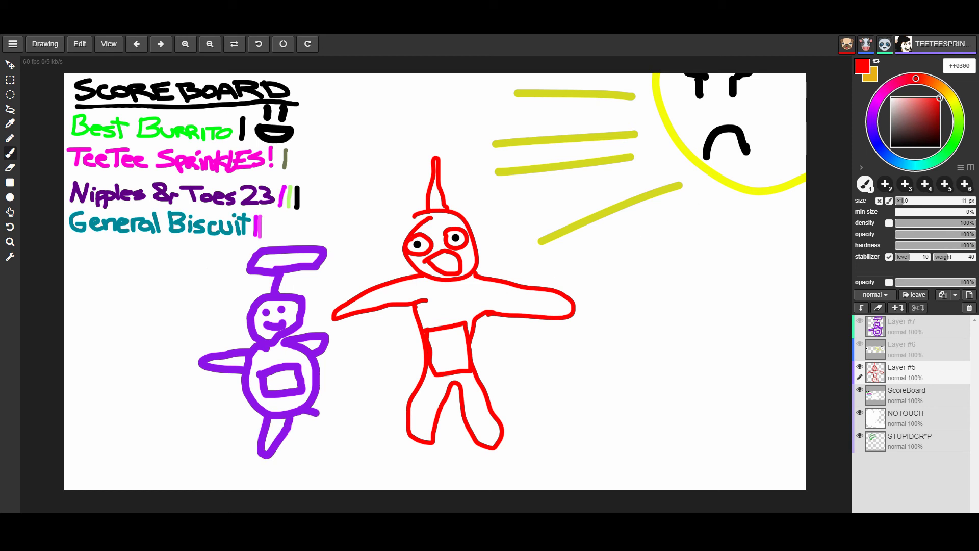
{"action": "left_click", "coordinate": [893, 122]}
{"action": "mouse_move", "coordinate": [455, 338]}
{"action": "left_mouse_down"}
{"action": "mouse_move", "coordinate": [443, 344]}
{"action": "mouse_move", "coordinate": [456, 333]}
{"action": "left_mouse_up"}
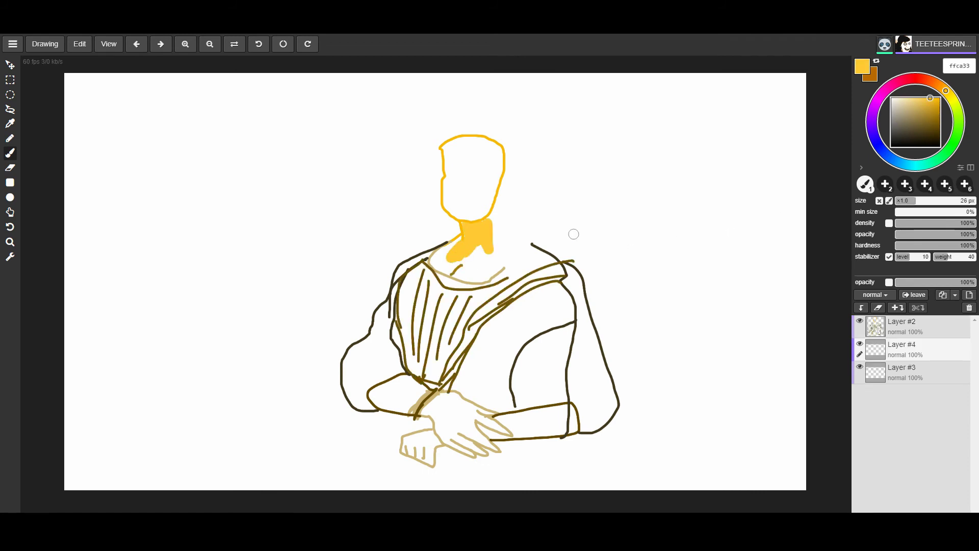
Fill the neck yellow and paint the brown hair down the head and past the shoulder
{"action": "mouse_move", "coordinate": [464, 241]}
{"action": "left_mouse_down"}
{"action": "mouse_move", "coordinate": [438, 259]}
{"action": "mouse_move", "coordinate": [469, 273]}
{"action": "left_mouse_up"}
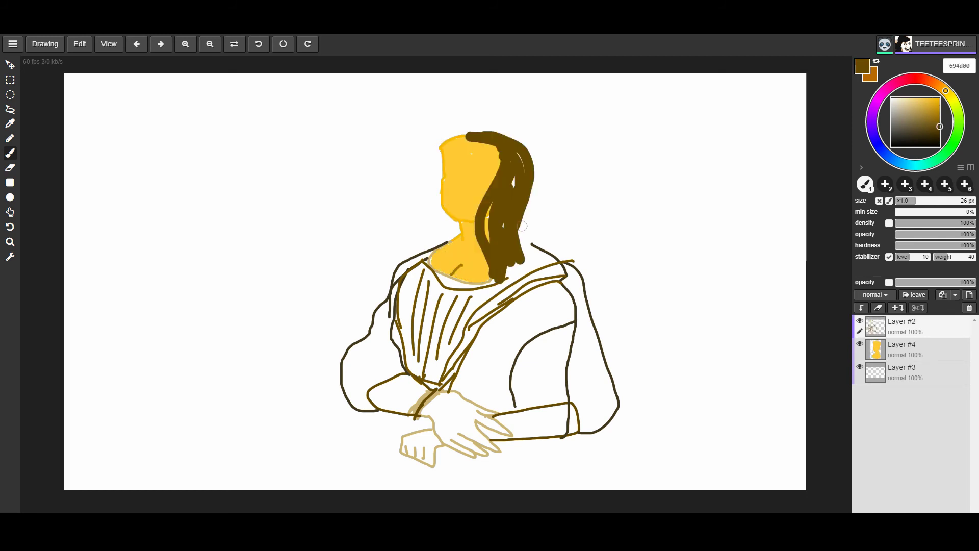
{"action": "left_click_drag", "start_coordinate": [523, 200], "coordinate": [509, 277]}
{"action": "left_click_drag", "start_coordinate": [489, 224], "coordinate": [492, 289]}
{"action": "left_click_drag", "start_coordinate": [499, 201], "coordinate": [513, 224]}
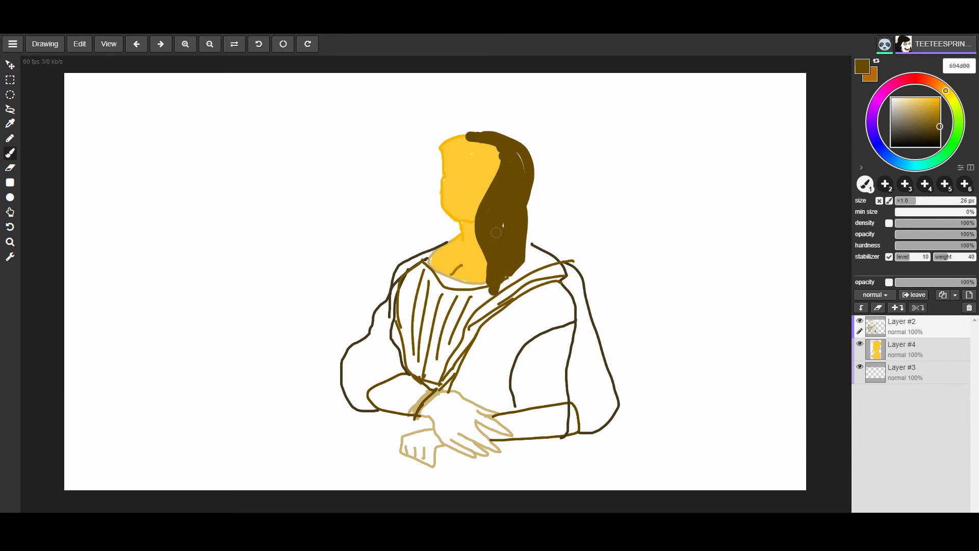
{"action": "mouse_move", "coordinate": [524, 189]}
{"action": "left_mouse_down"}
{"action": "mouse_move", "coordinate": [515, 274]}
{"action": "mouse_move", "coordinate": [501, 300]}
{"action": "left_mouse_up"}
{"action": "mouse_move", "coordinate": [468, 137]}
{"action": "left_mouse_down"}
{"action": "mouse_move", "coordinate": [444, 153]}
{"action": "mouse_move", "coordinate": [455, 228]}
{"action": "left_mouse_up"}
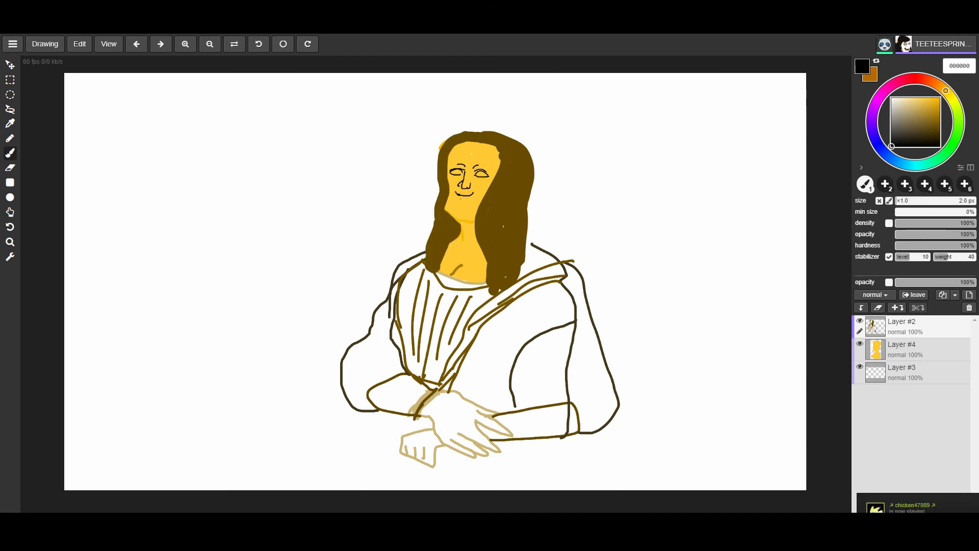
Paint both sleeves olive green (596127)
{"action": "left_click_drag", "start_coordinate": [459, 193], "coordinate": [807, 205]}
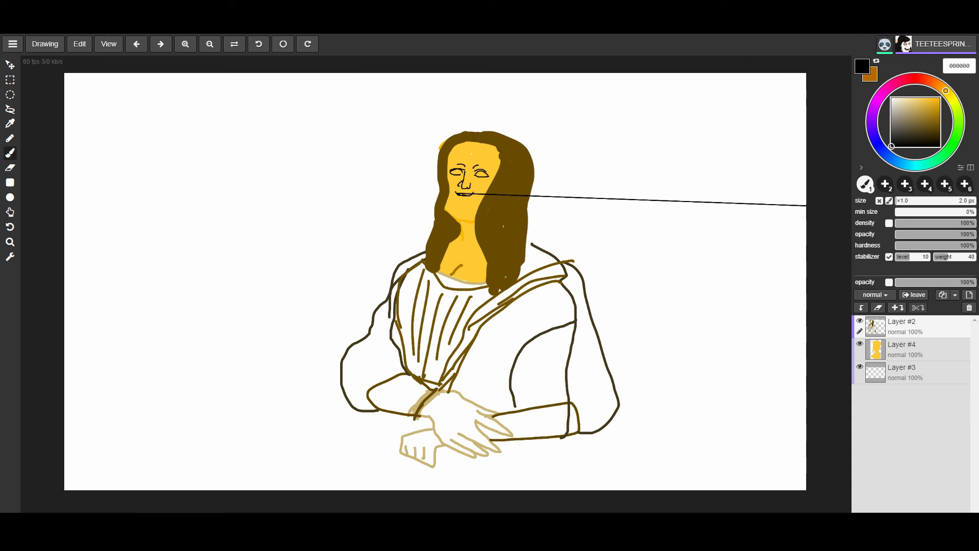
{"action": "left_click_drag", "start_coordinate": [570, 267], "coordinate": [484, 315]}
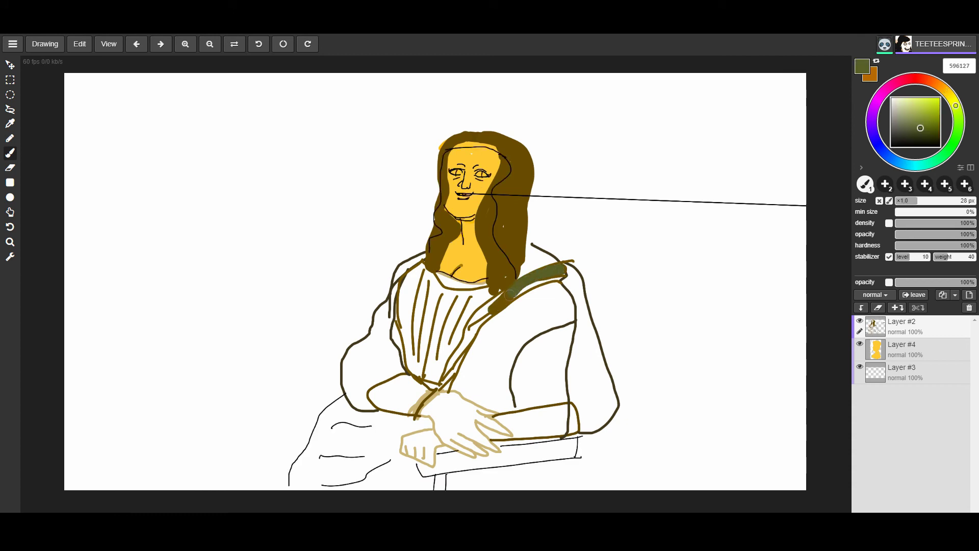
{"action": "left_click_drag", "start_coordinate": [448, 386], "coordinate": [589, 419]}
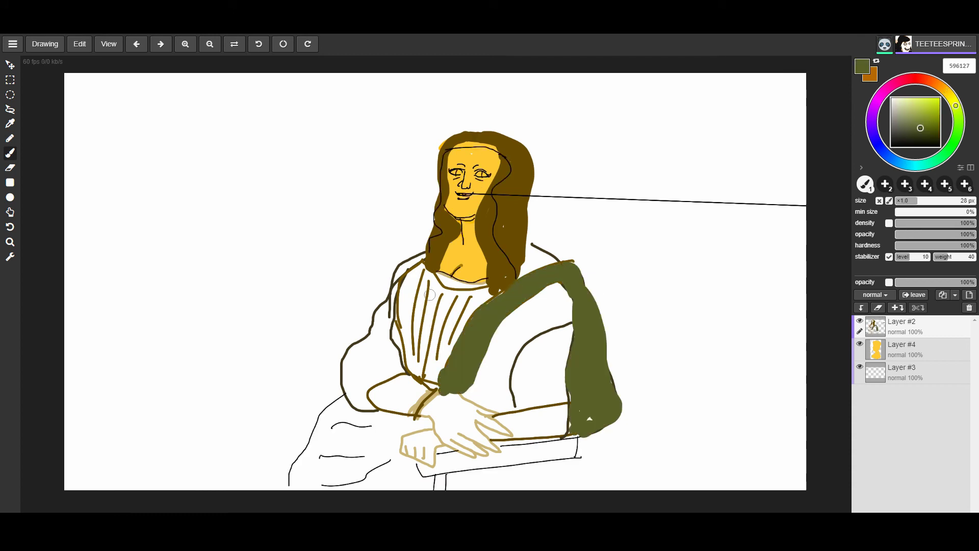
{"action": "left_click_drag", "start_coordinate": [422, 253], "coordinate": [354, 388]}
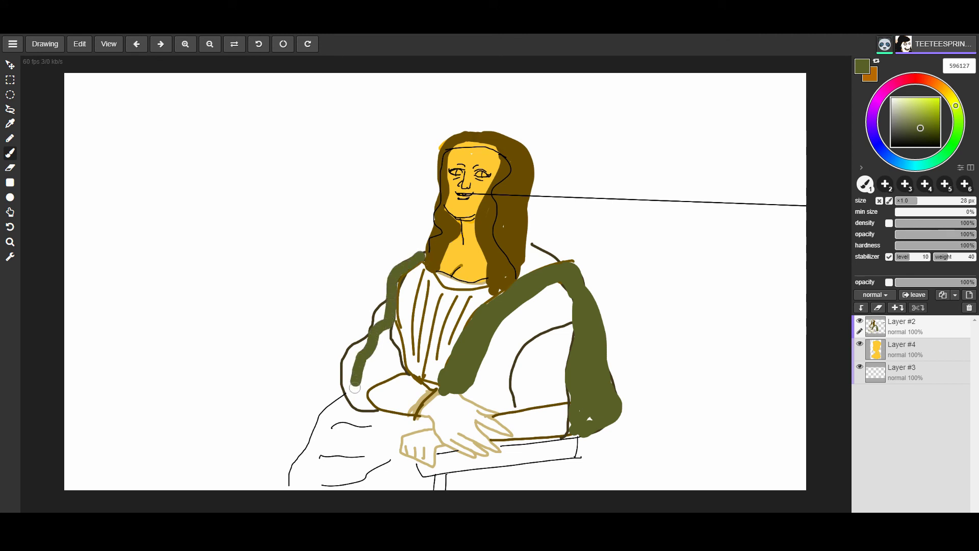
{"action": "left_click_drag", "start_coordinate": [381, 297], "coordinate": [348, 386]}
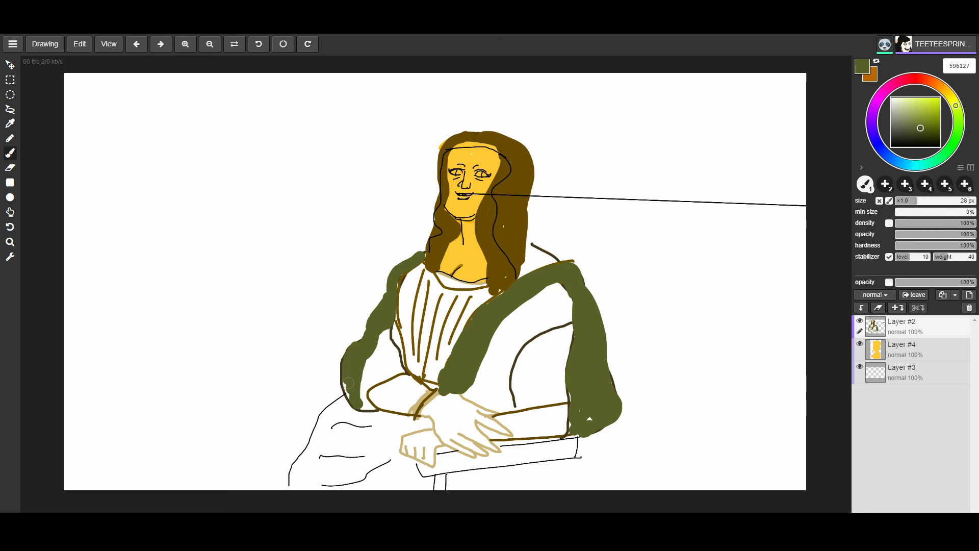
Fill the bodice and shoulder dark red (792600) on Layer #4
{"action": "left_click", "coordinate": [929, 80]}
{"action": "left_click", "coordinate": [940, 123]}
{"action": "left_click_drag", "start_coordinate": [453, 322], "coordinate": [494, 290]}
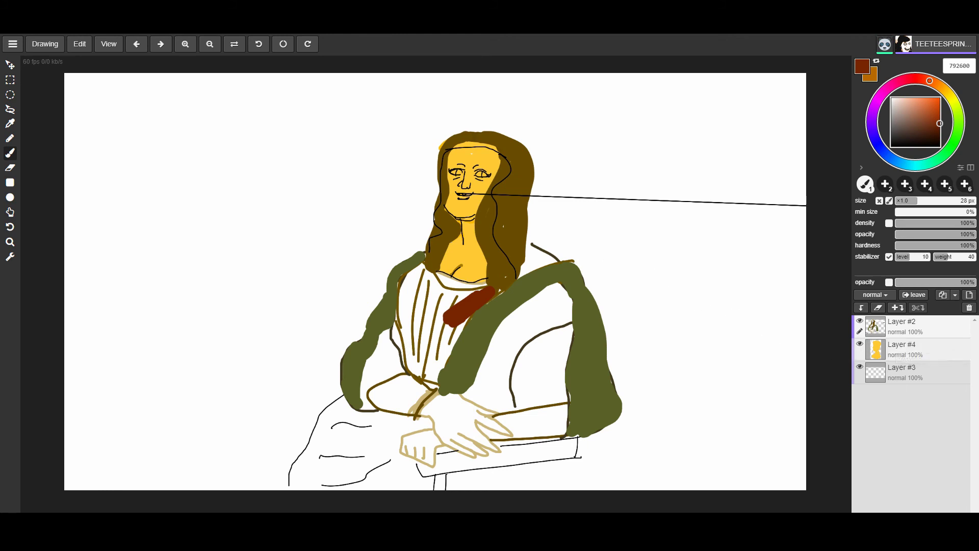
{"action": "left_click", "coordinate": [904, 349]}
{"action": "left_click_drag", "start_coordinate": [448, 324], "coordinate": [475, 361]}
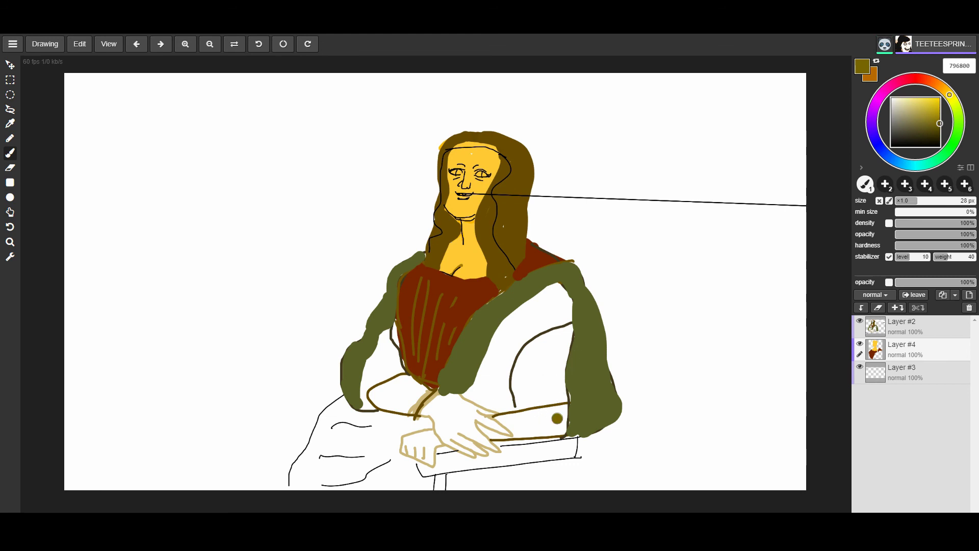
Paint the lap gold and brown, and add a dark brown bench edge
{"action": "left_click_drag", "start_coordinate": [528, 425], "coordinate": [562, 421]}
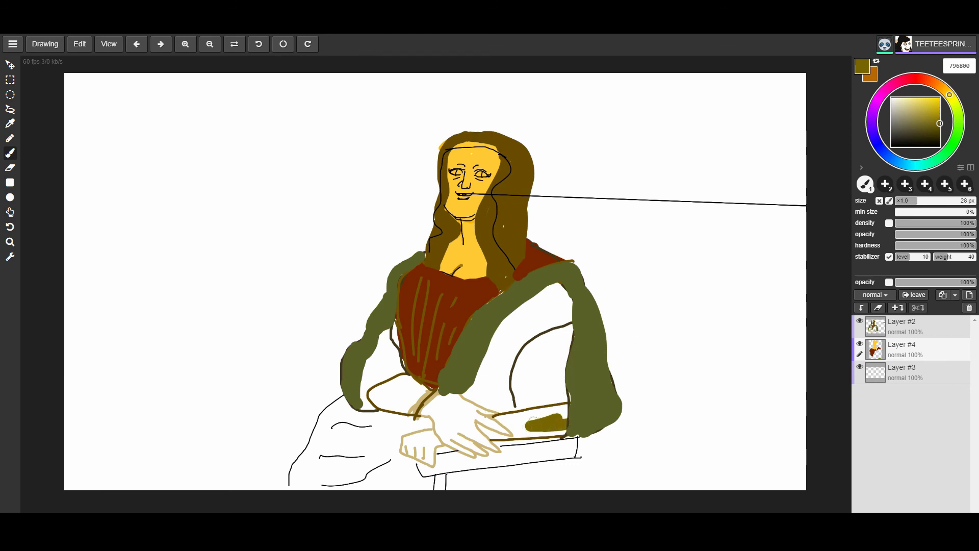
{"action": "mouse_move", "coordinate": [529, 415]}
{"action": "left_mouse_down"}
{"action": "mouse_move", "coordinate": [567, 414]}
{"action": "mouse_move", "coordinate": [566, 429]}
{"action": "mouse_move", "coordinate": [475, 426]}
{"action": "mouse_move", "coordinate": [419, 450]}
{"action": "mouse_move", "coordinate": [375, 394]}
{"action": "mouse_move", "coordinate": [429, 383]}
{"action": "mouse_move", "coordinate": [399, 398]}
{"action": "left_mouse_up"}
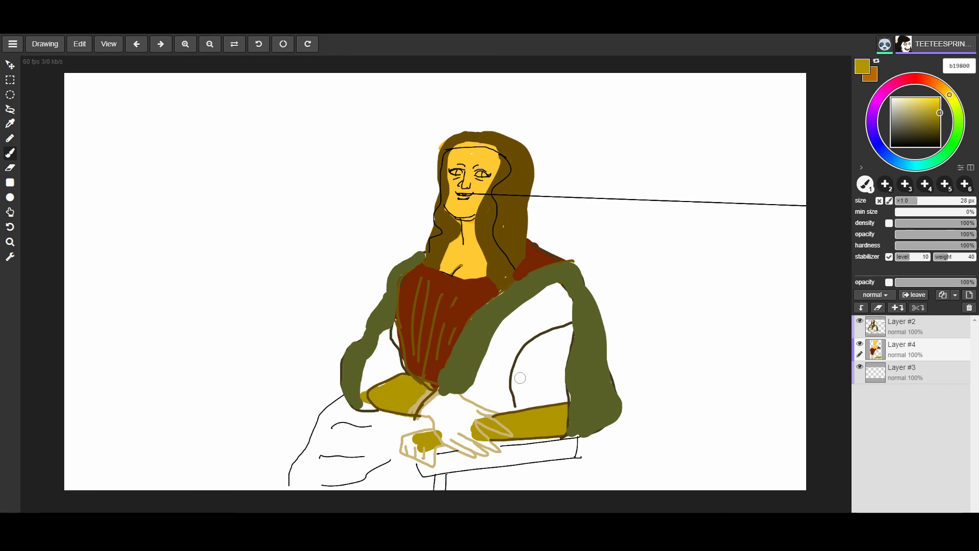
{"action": "left_click", "coordinate": [925, 98]}
{"action": "left_click", "coordinate": [939, 118]}
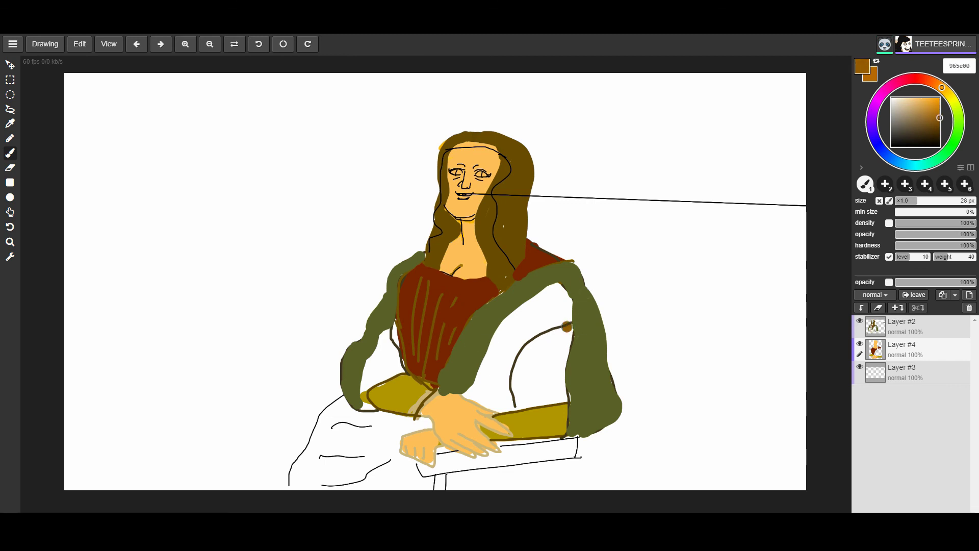
{"action": "mouse_move", "coordinate": [573, 321]}
{"action": "left_mouse_down"}
{"action": "mouse_move", "coordinate": [502, 348]}
{"action": "mouse_move", "coordinate": [535, 307]}
{"action": "mouse_move", "coordinate": [570, 291]}
{"action": "mouse_move", "coordinate": [536, 402]}
{"action": "mouse_move", "coordinate": [487, 413]}
{"action": "mouse_move", "coordinate": [451, 400]}
{"action": "mouse_move", "coordinate": [549, 391]}
{"action": "left_mouse_up"}
{"action": "mouse_move", "coordinate": [490, 388]}
{"action": "left_mouse_down"}
{"action": "mouse_move", "coordinate": [554, 381]}
{"action": "mouse_move", "coordinate": [479, 384]}
{"action": "mouse_move", "coordinate": [490, 337]}
{"action": "mouse_move", "coordinate": [488, 365]}
{"action": "mouse_move", "coordinate": [520, 360]}
{"action": "mouse_move", "coordinate": [535, 377]}
{"action": "left_mouse_up"}
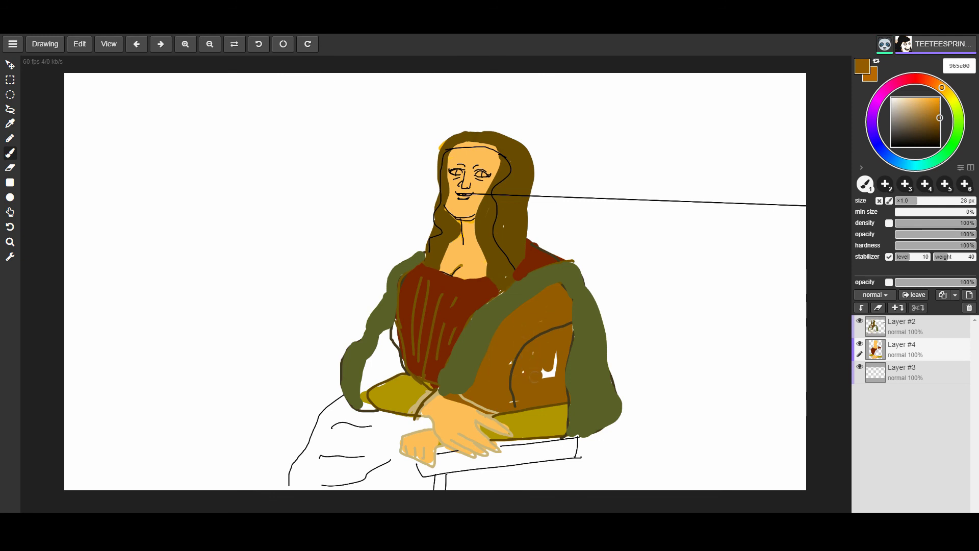
{"action": "mouse_move", "coordinate": [579, 454]}
{"action": "left_mouse_down"}
{"action": "mouse_move", "coordinate": [425, 471]}
{"action": "mouse_move", "coordinate": [418, 463]}
{"action": "mouse_move", "coordinate": [568, 443]}
{"action": "mouse_move", "coordinate": [502, 444]}
{"action": "mouse_move", "coordinate": [428, 464]}
{"action": "mouse_move", "coordinate": [455, 457]}
{"action": "mouse_move", "coordinate": [440, 490]}
{"action": "left_mouse_up"}
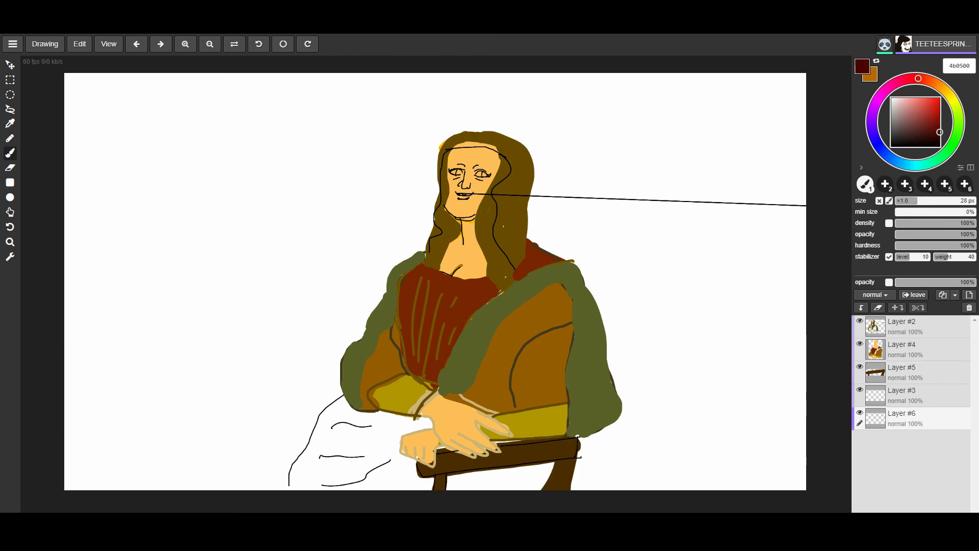
Fill the lower-left skirt with hot pink (ff00ce), covering its outline and white gaps
{"action": "left_click_drag", "start_coordinate": [917, 79], "coordinate": [883, 93]}
{"action": "left_click_drag", "start_coordinate": [940, 132], "coordinate": [940, 98]}
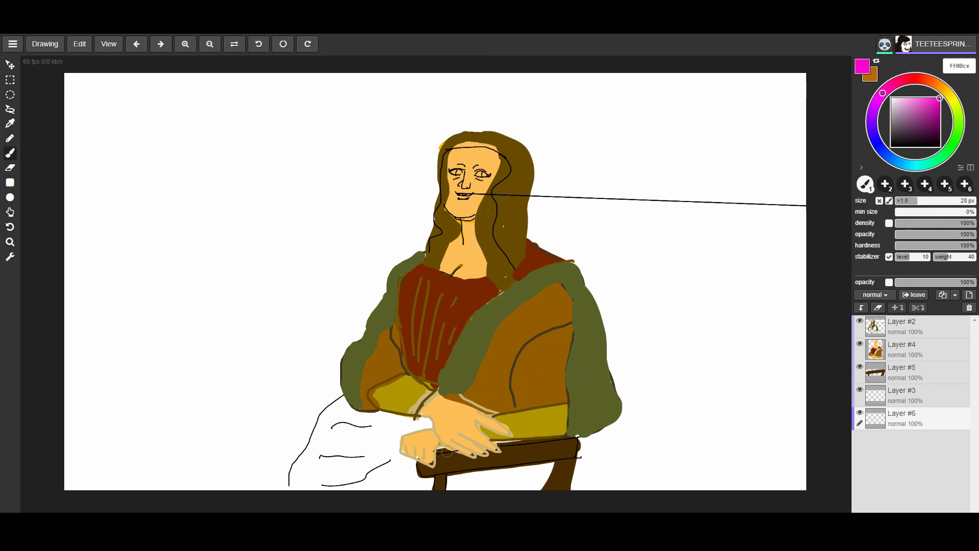
{"action": "mouse_move", "coordinate": [447, 452]}
{"action": "left_mouse_down"}
{"action": "mouse_move", "coordinate": [344, 468]}
{"action": "mouse_move", "coordinate": [428, 429]}
{"action": "mouse_move", "coordinate": [329, 436]}
{"action": "mouse_move", "coordinate": [360, 407]}
{"action": "mouse_move", "coordinate": [329, 421]}
{"action": "mouse_move", "coordinate": [313, 468]}
{"action": "mouse_move", "coordinate": [324, 410]}
{"action": "mouse_move", "coordinate": [348, 391]}
{"action": "mouse_move", "coordinate": [319, 421]}
{"action": "mouse_move", "coordinate": [300, 495]}
{"action": "left_mouse_up"}
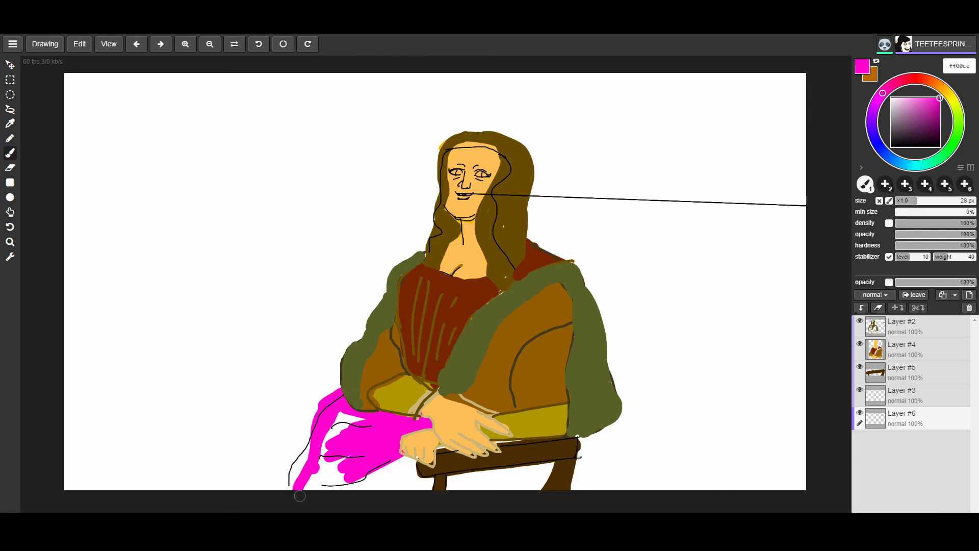
{"action": "mouse_move", "coordinate": [302, 451]}
{"action": "left_mouse_down"}
{"action": "mouse_move", "coordinate": [294, 490]}
{"action": "mouse_move", "coordinate": [302, 447]}
{"action": "left_mouse_up"}
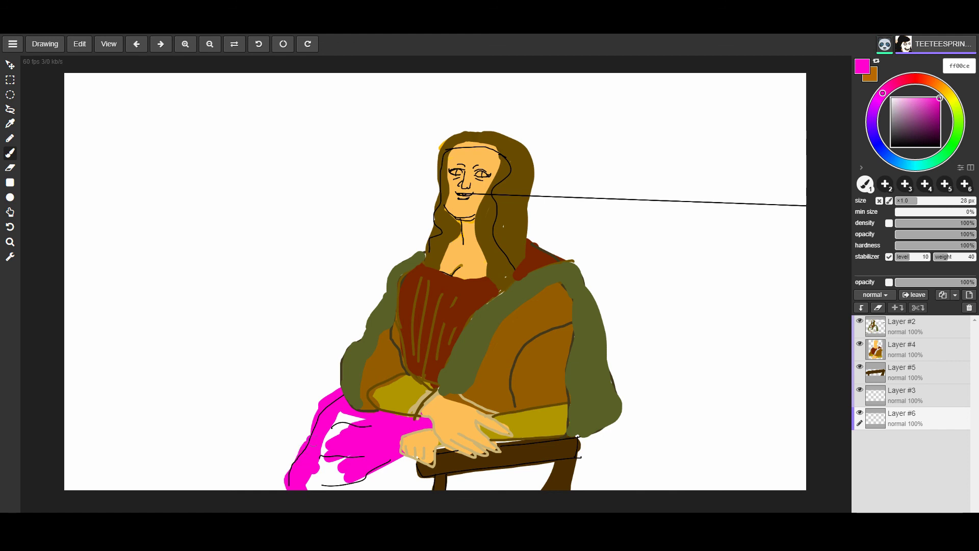
{"action": "left_click_drag", "start_coordinate": [312, 410], "coordinate": [304, 454]}
{"action": "left_click_drag", "start_coordinate": [297, 502], "coordinate": [341, 417]}
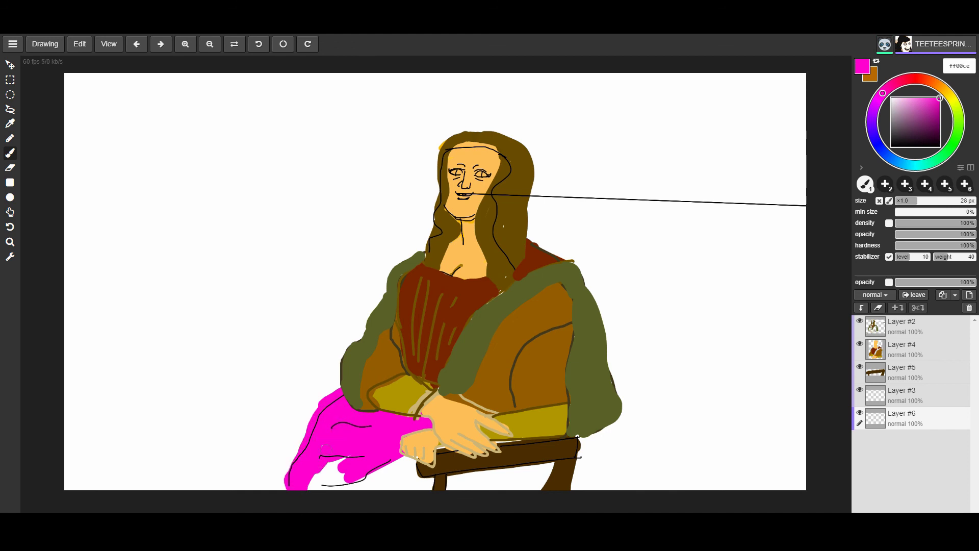
{"action": "mouse_move", "coordinate": [327, 450]}
{"action": "left_mouse_down"}
{"action": "mouse_move", "coordinate": [329, 482]}
{"action": "mouse_move", "coordinate": [341, 490]}
{"action": "mouse_move", "coordinate": [406, 463]}
{"action": "mouse_move", "coordinate": [361, 505]}
{"action": "left_mouse_up"}
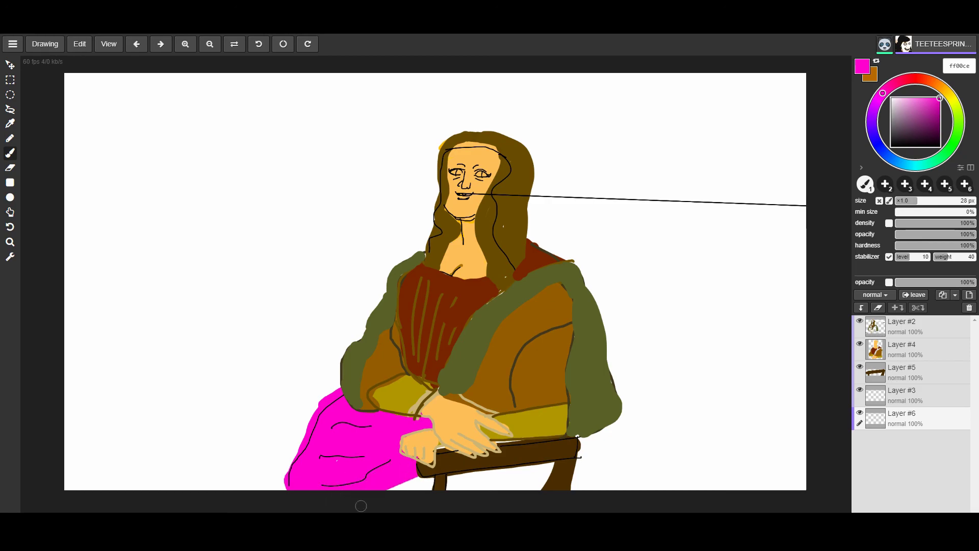